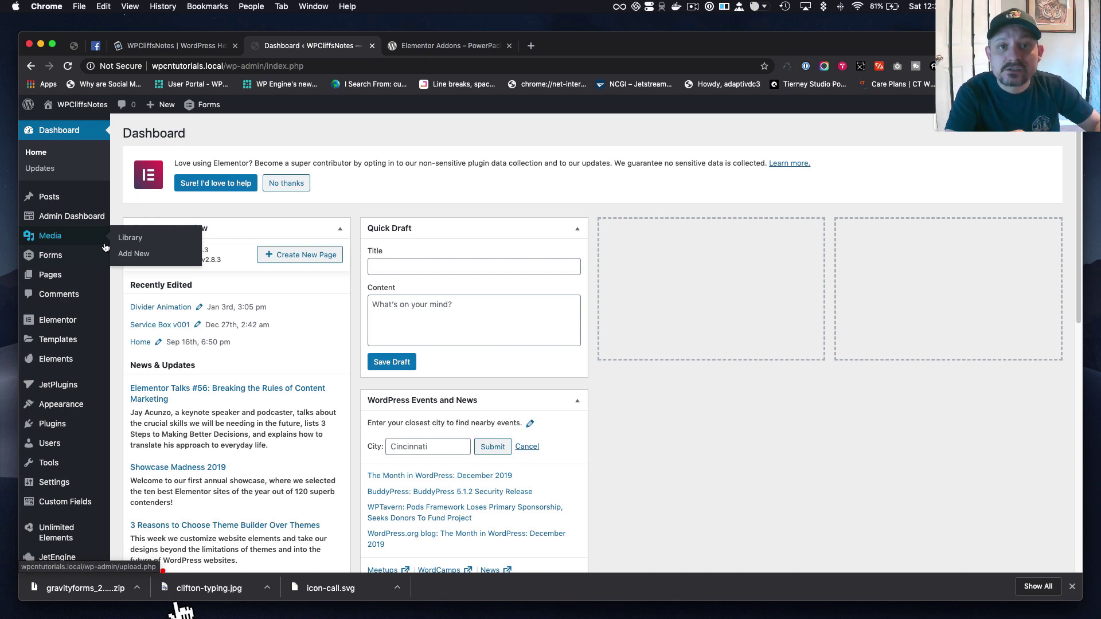
- Install and activate the PowerPack Lite for Elementor plugin from Add New Plugins
mouse_move(43, 423)
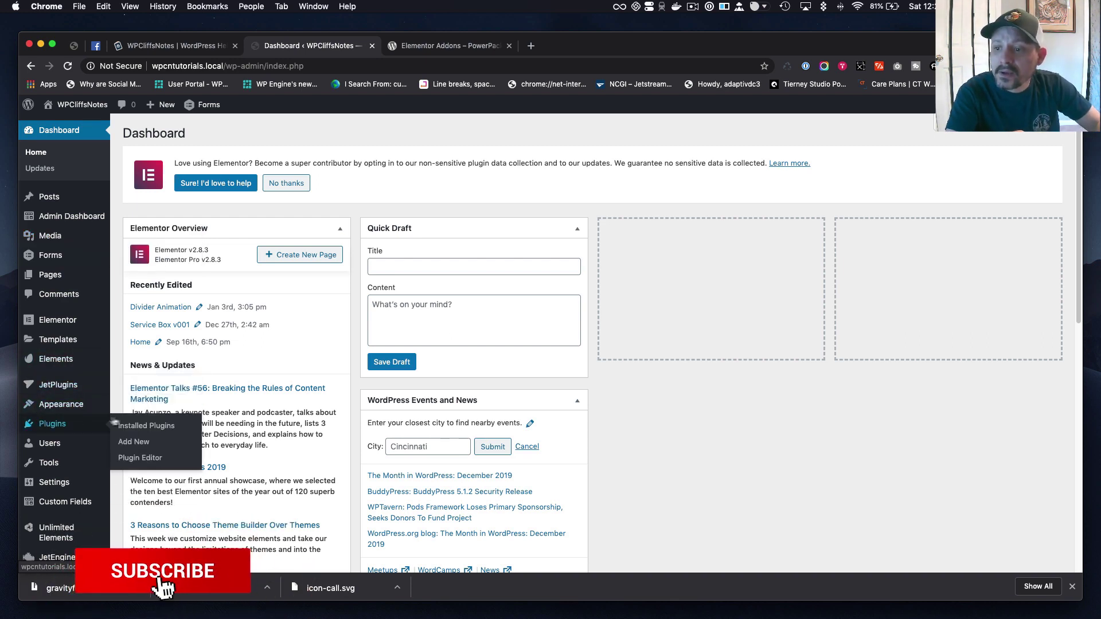
left_click(132, 444)
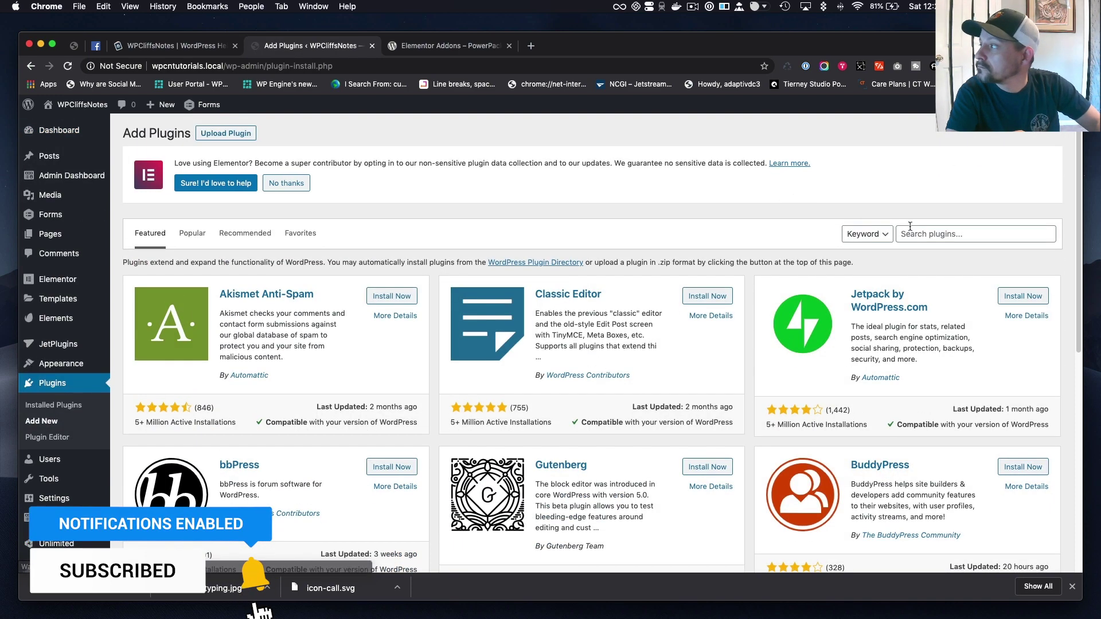
left_click(915, 234)
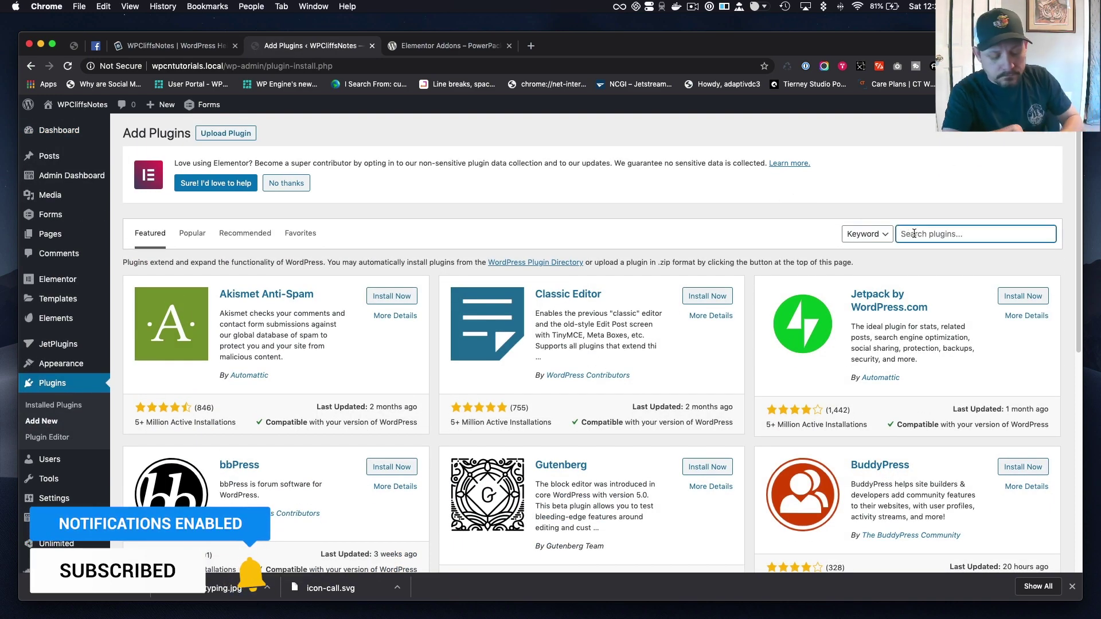
type("PowerPack Lite for Elementor")
left_click(385, 298)
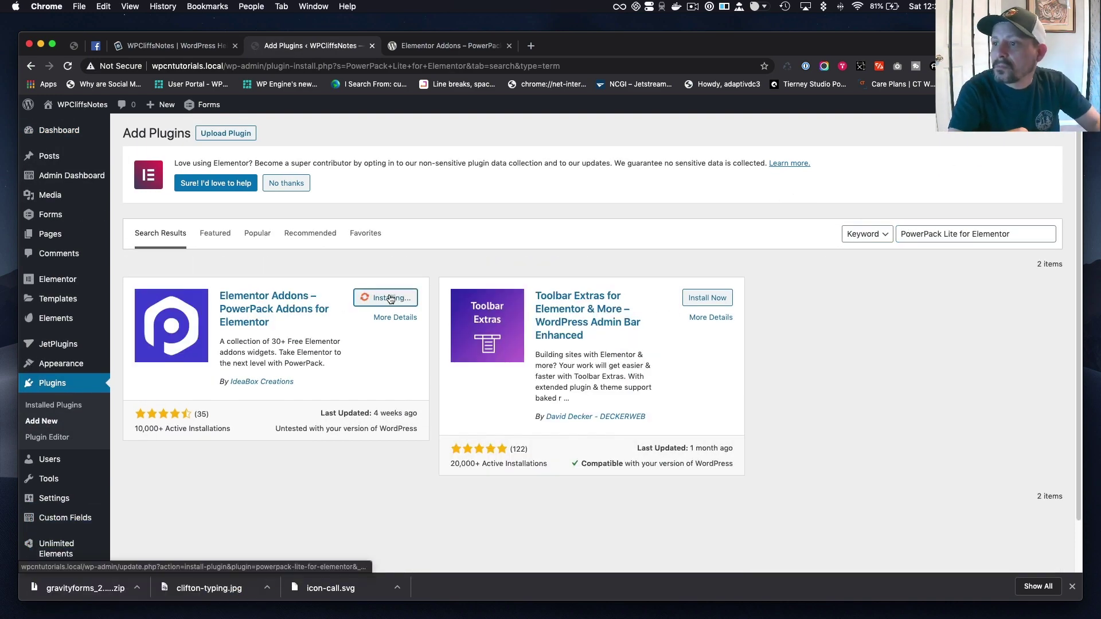
left_click(395, 298)
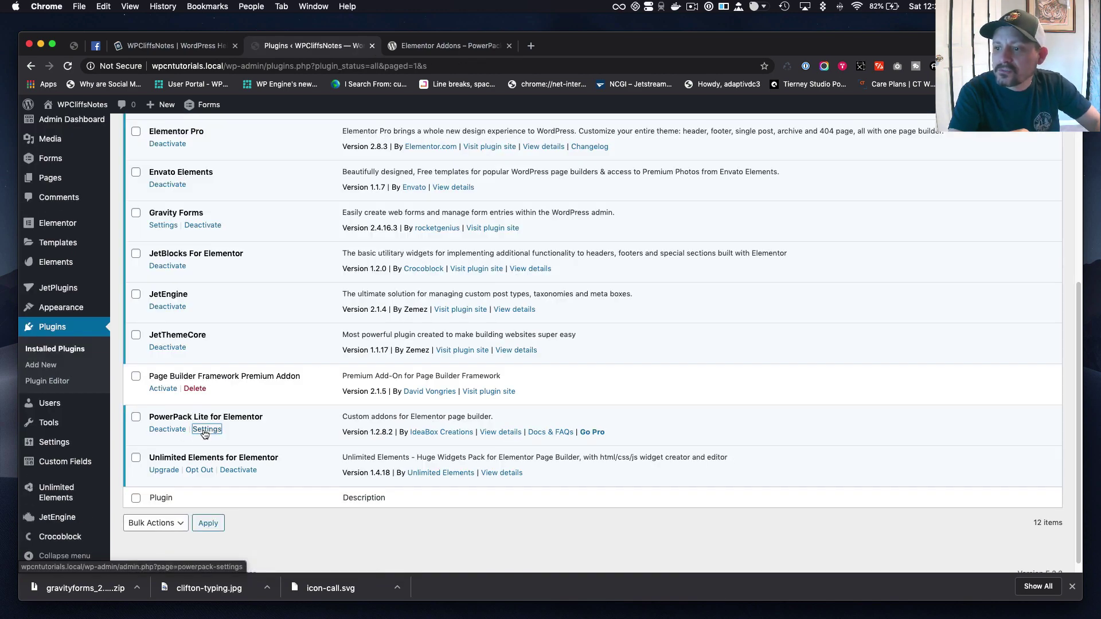
- In PowerPack settings, disable the Dual Heading, Fancy Heading, Flipbox and Icon List through Info List widgets
left_click(205, 434)
scroll(202, 376, "down", 5)
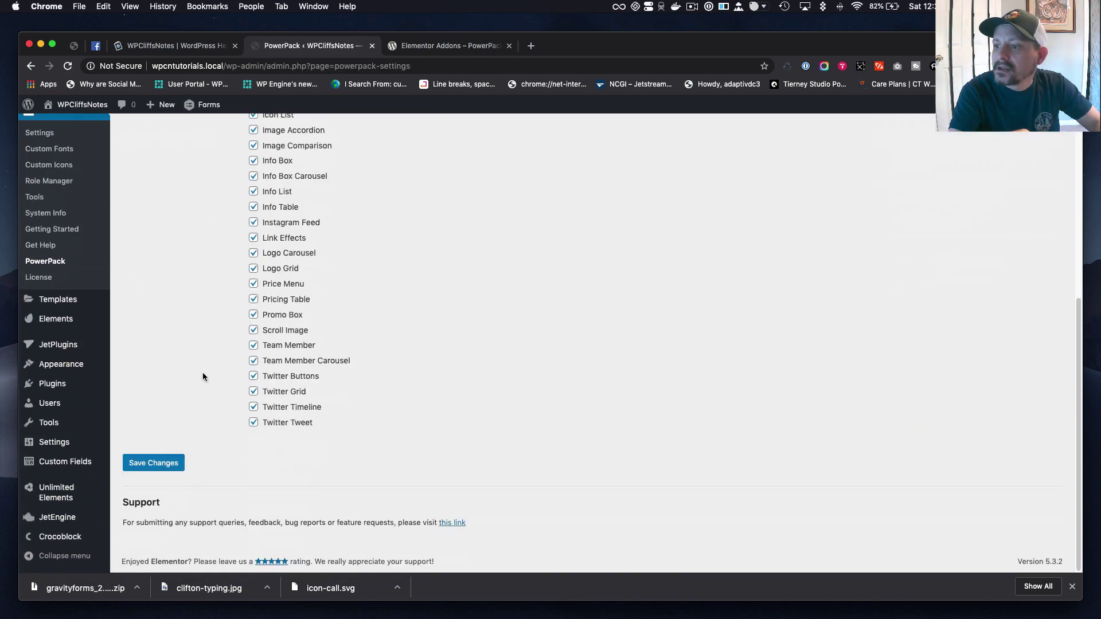
scroll(201, 373, "up", 5)
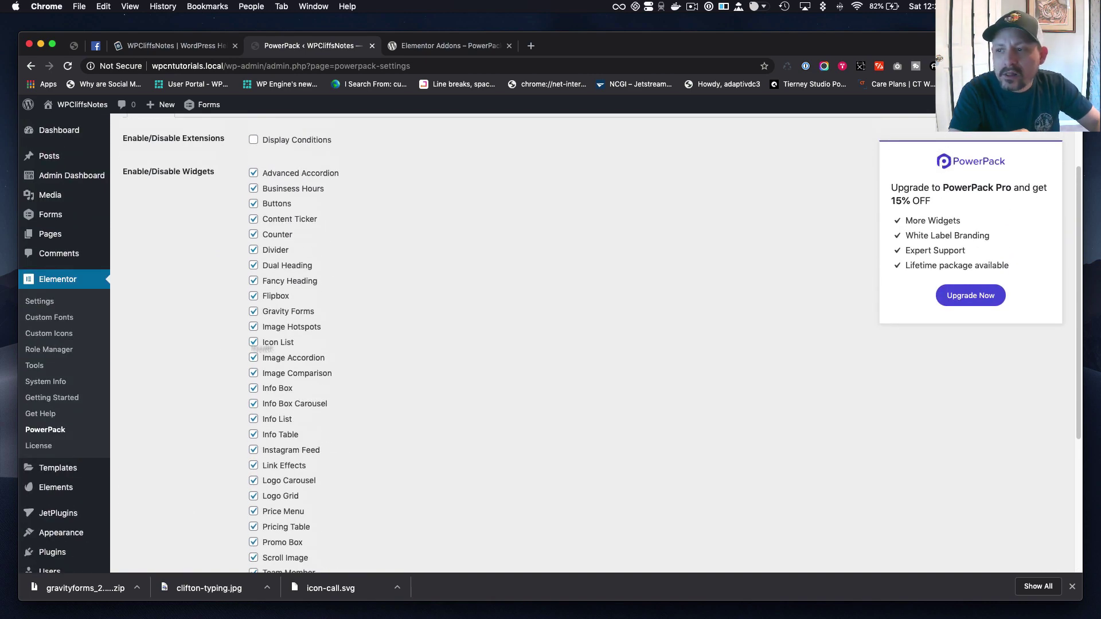
left_click(253, 342)
left_click(253, 358)
left_click(253, 372)
left_click(253, 389)
left_click(253, 404)
left_click(253, 420)
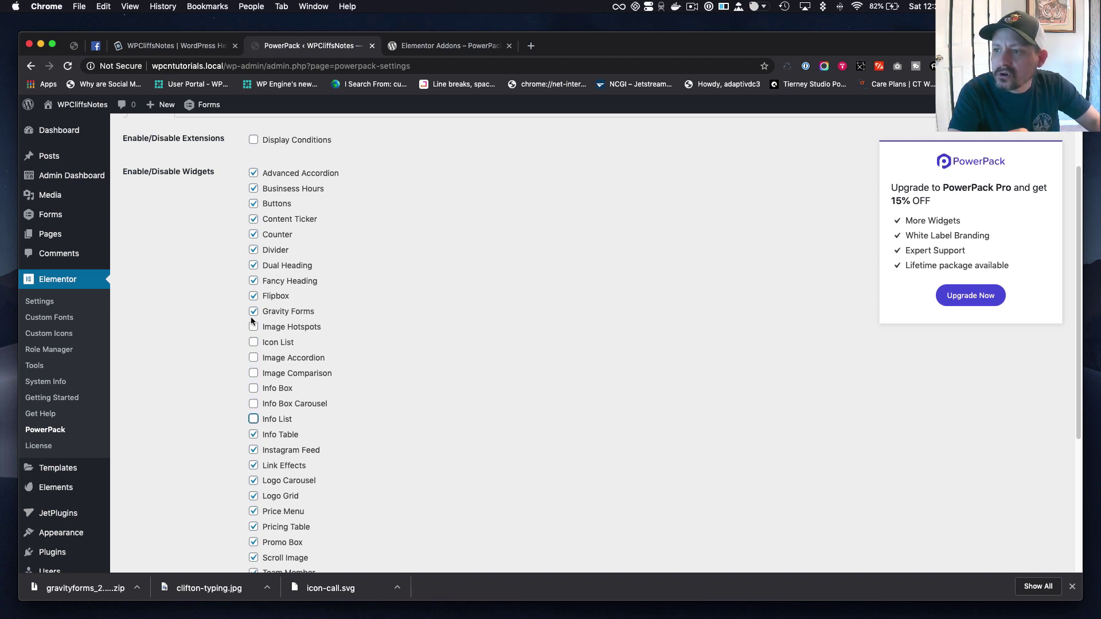
left_click(253, 296)
left_click(253, 280)
left_click(253, 265)
- Save the PowerPack settings and open the site's page in the Elementor editor
key("Return")
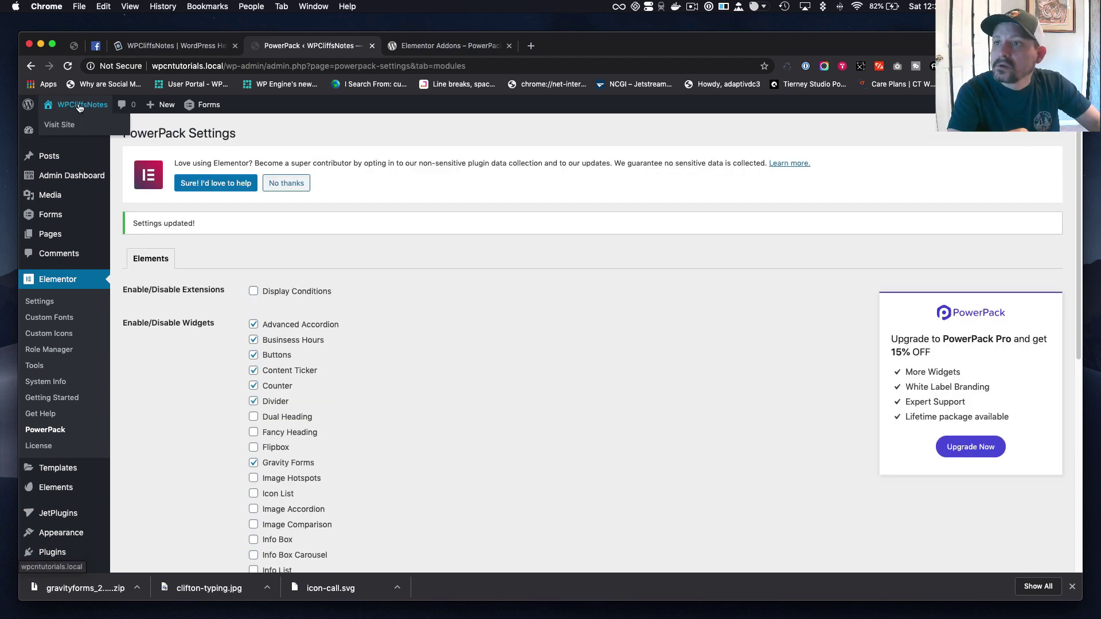
left_click(106, 122)
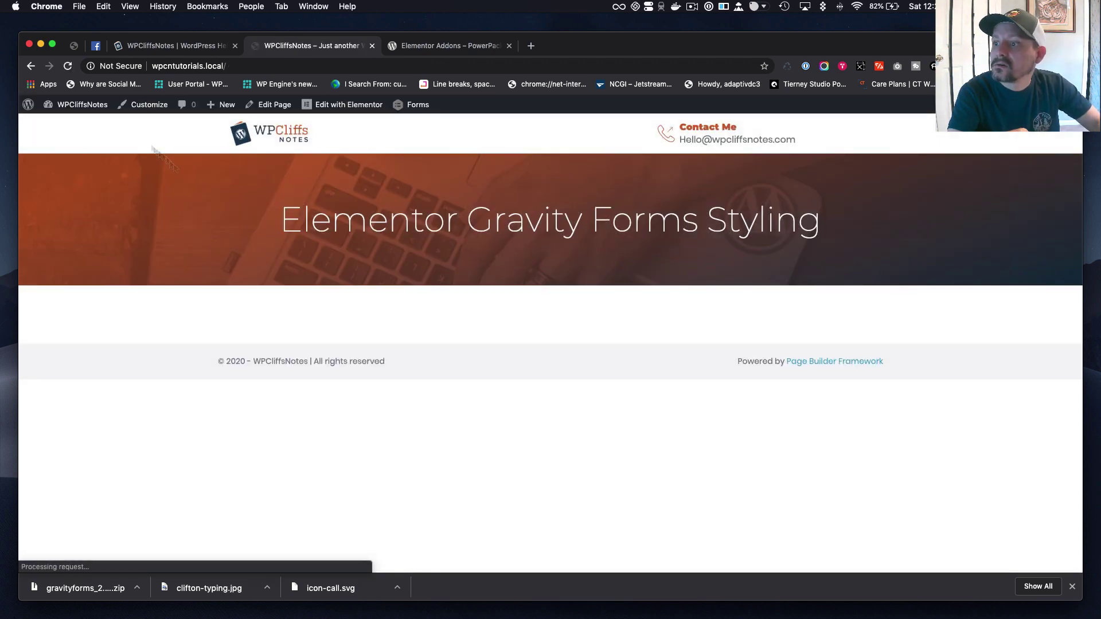
mouse_move(349, 109)
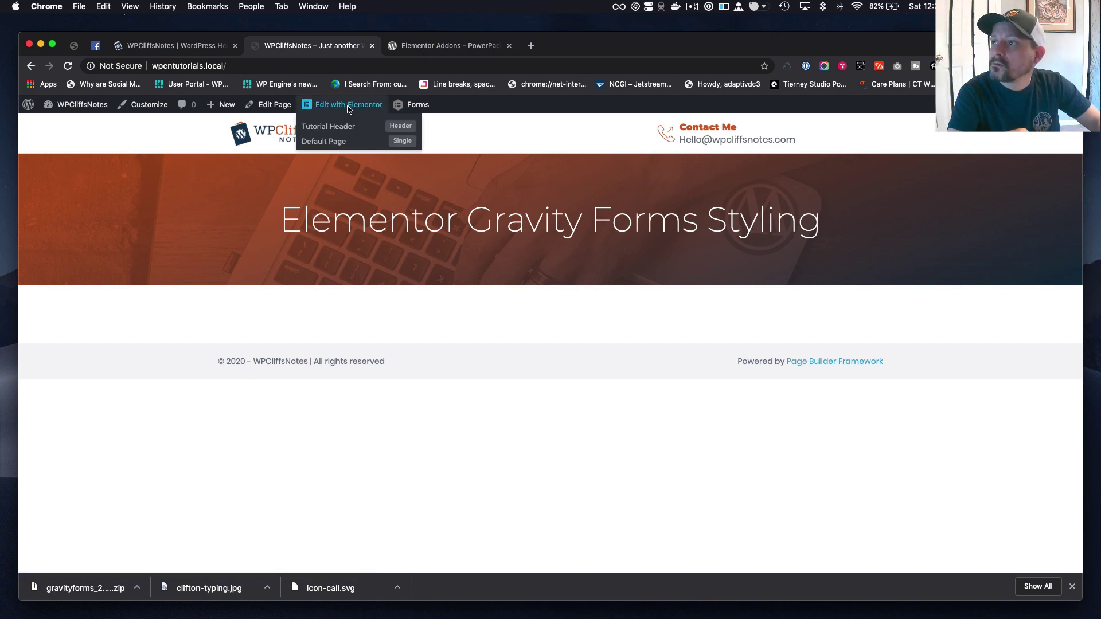
left_click(270, 104)
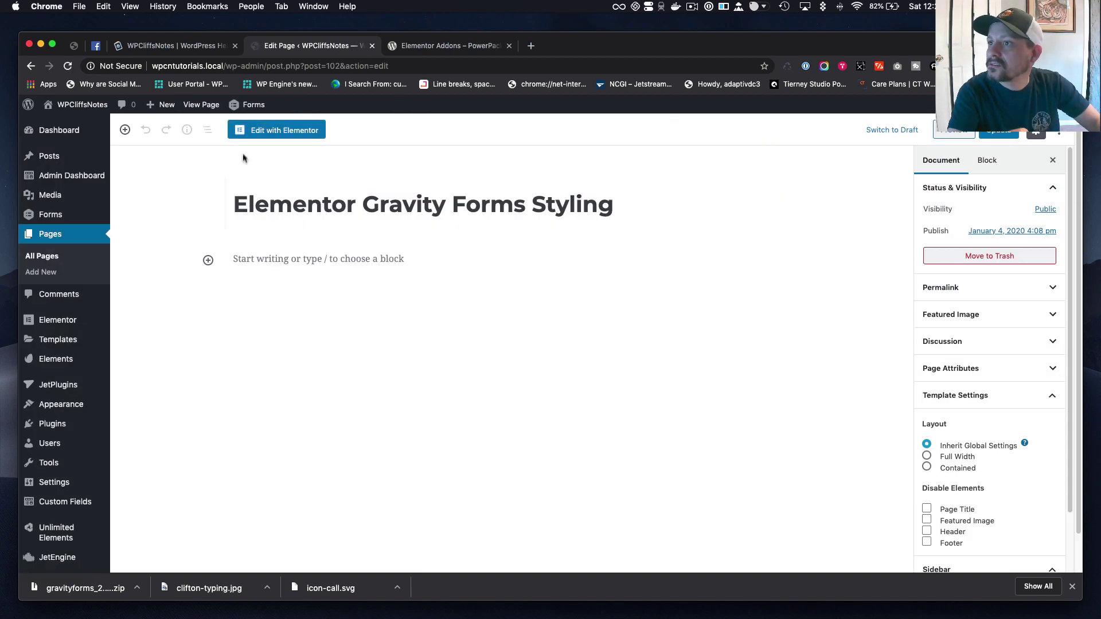
left_click(260, 135)
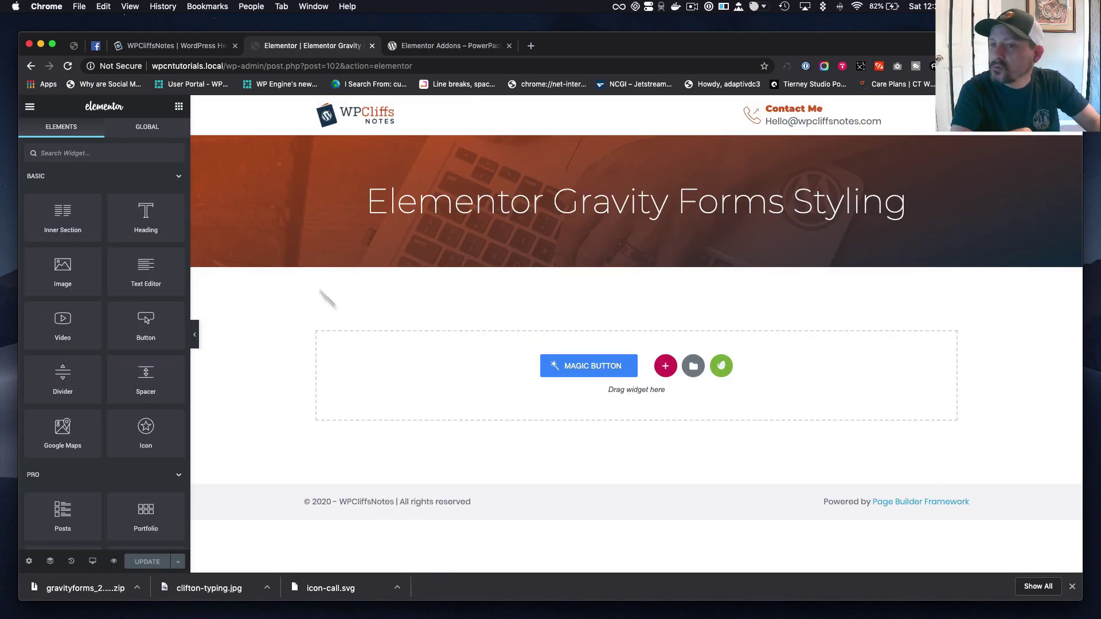
- Search widgets for 'gra' and drag Gravity Forms onto the page
left_click(120, 150)
type("gra")
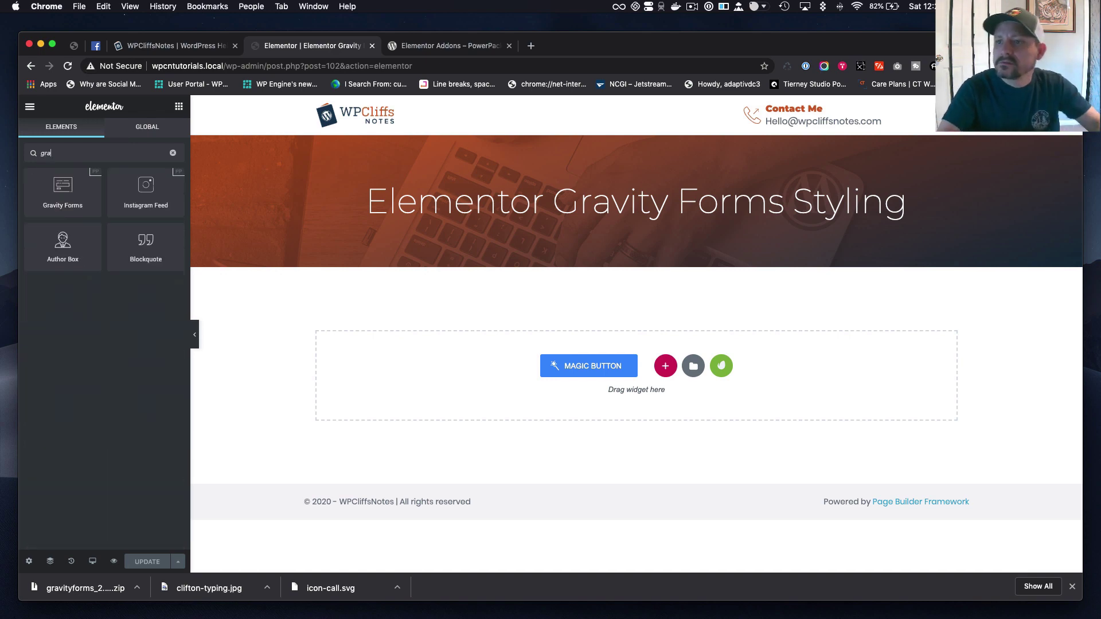
left_click_drag(58, 187, 424, 333)
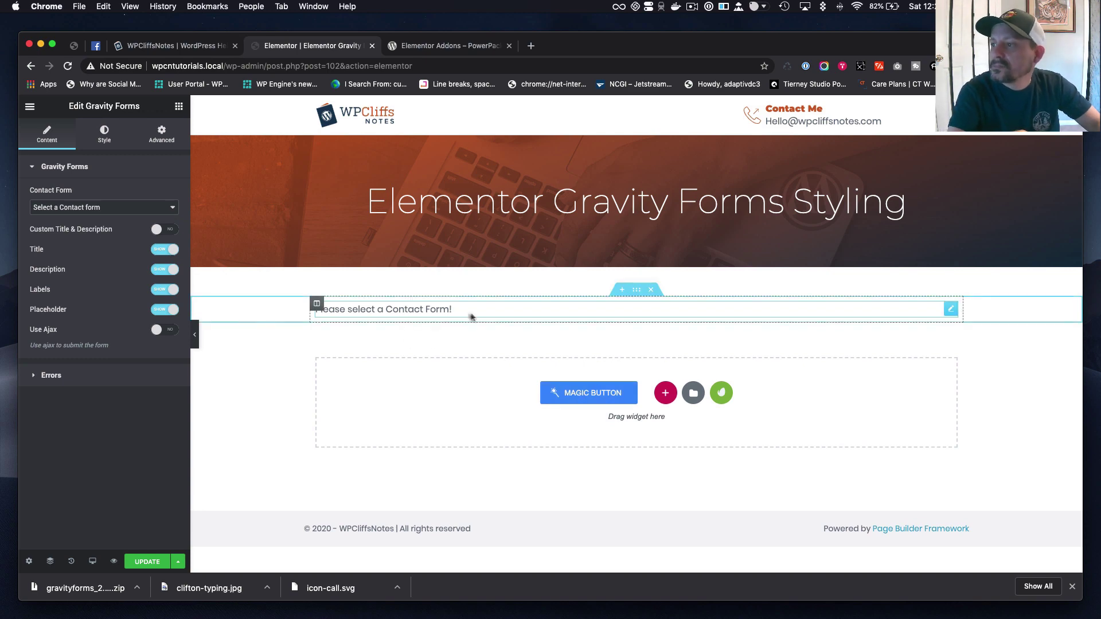
- Select Demo Form, hide its title and description, keep placeholders shown, and enable Ajax
left_click(74, 210)
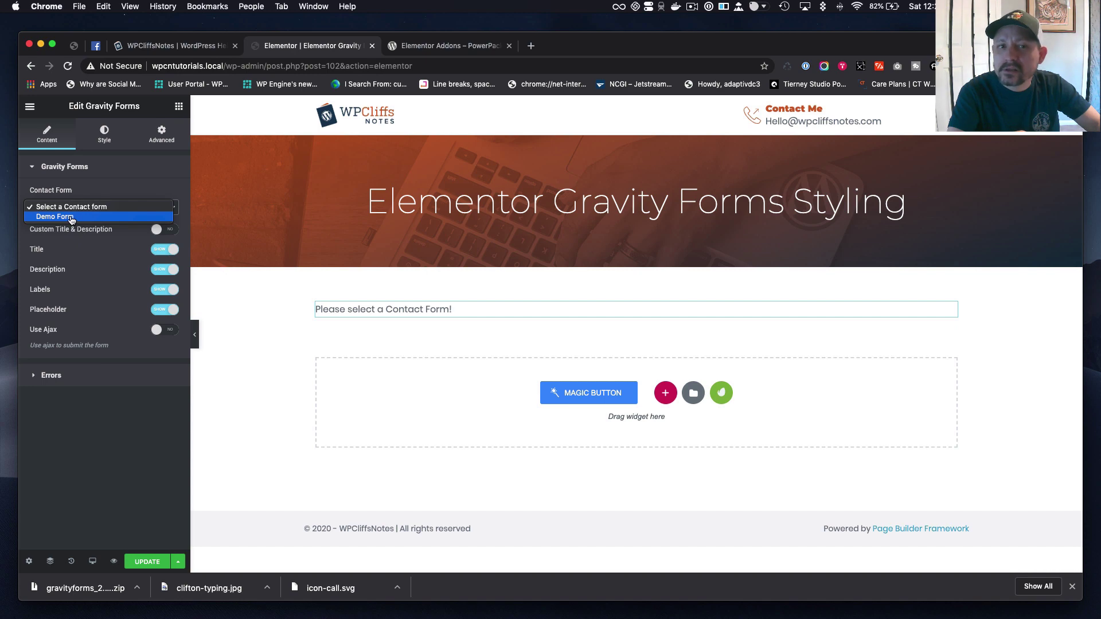
left_click(71, 218)
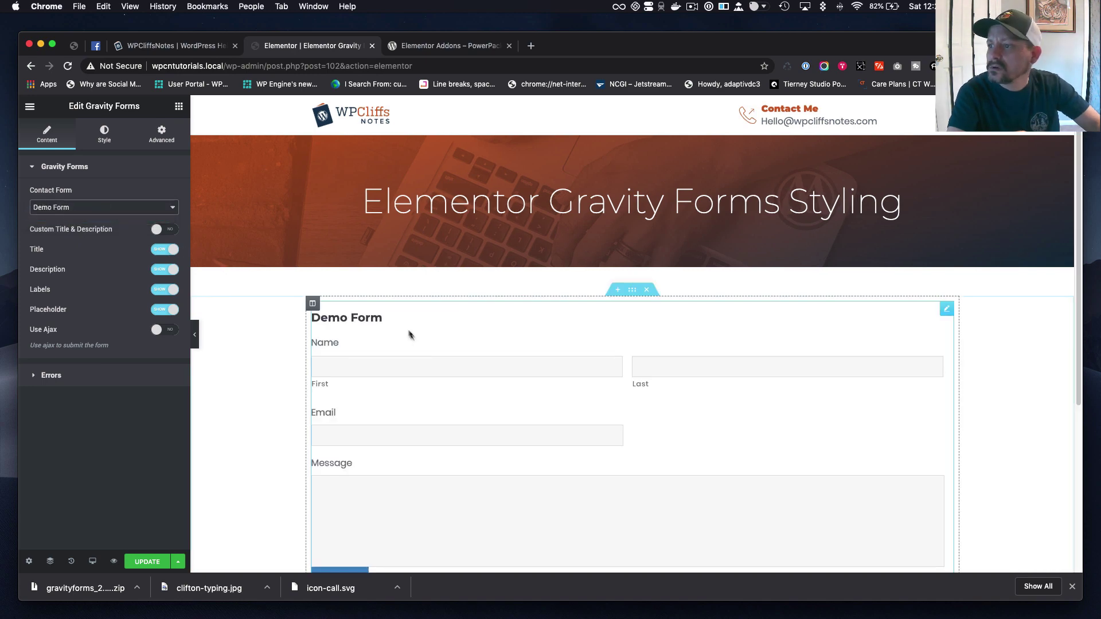
scroll(487, 424, "down", 3)
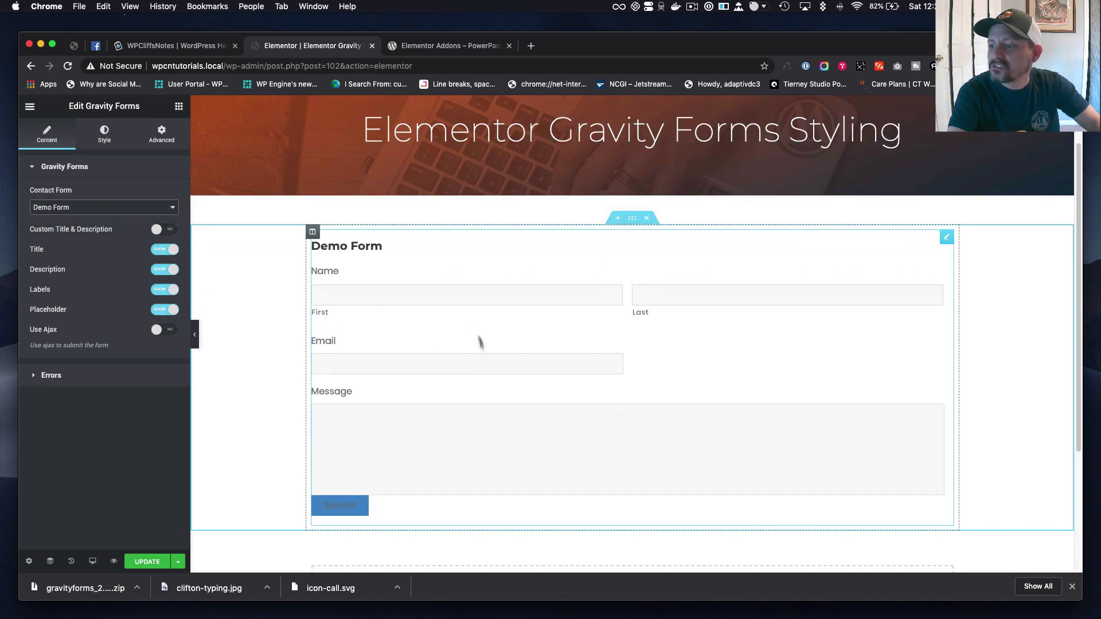
left_click(159, 251)
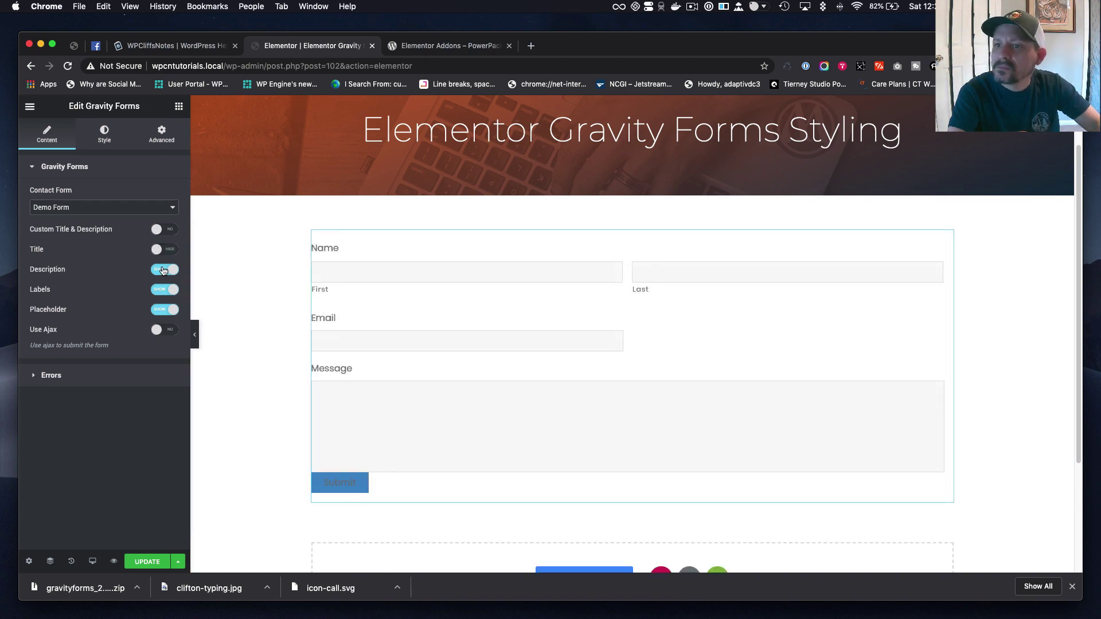
left_click(163, 271)
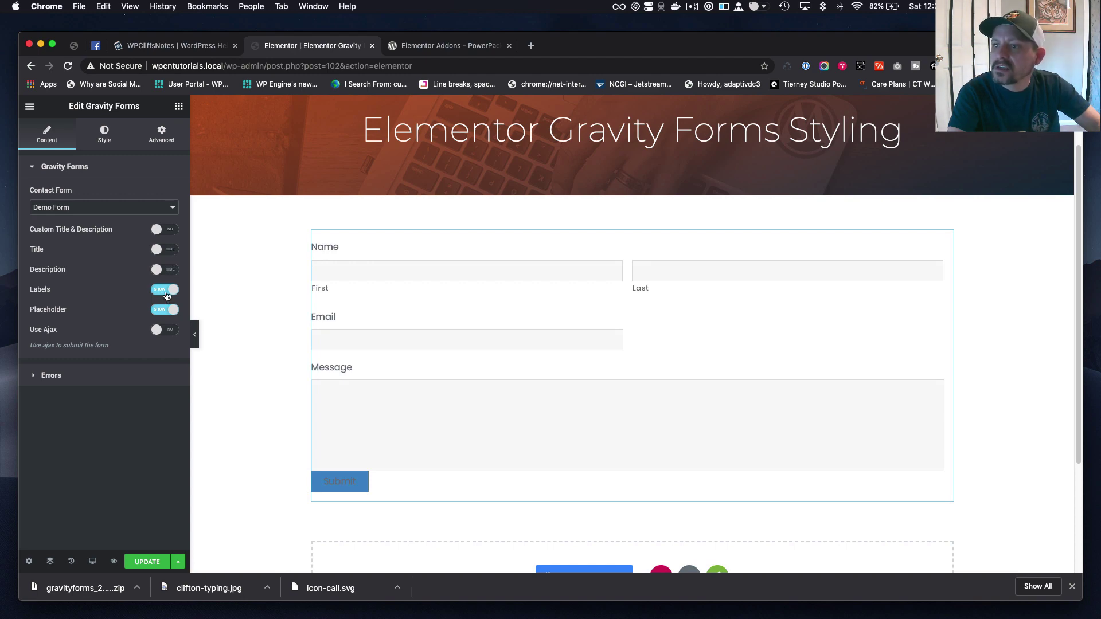
left_click(167, 294)
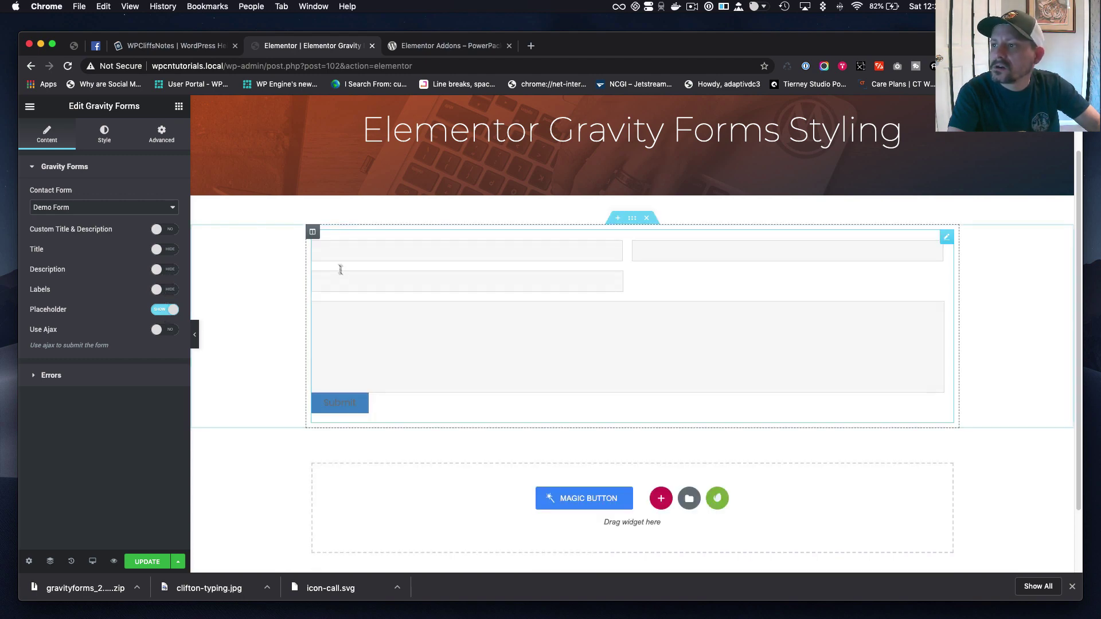
left_click(164, 310)
left_click(163, 311)
left_click(161, 331)
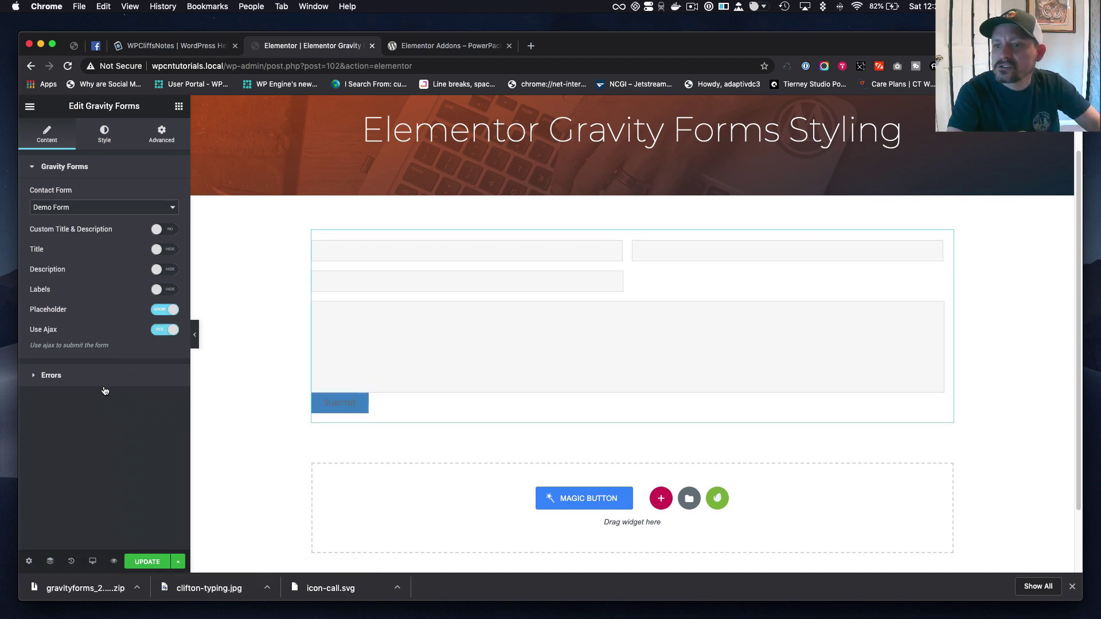
- Keep error messages shown and turn the form's field labels back on
left_click(51, 376)
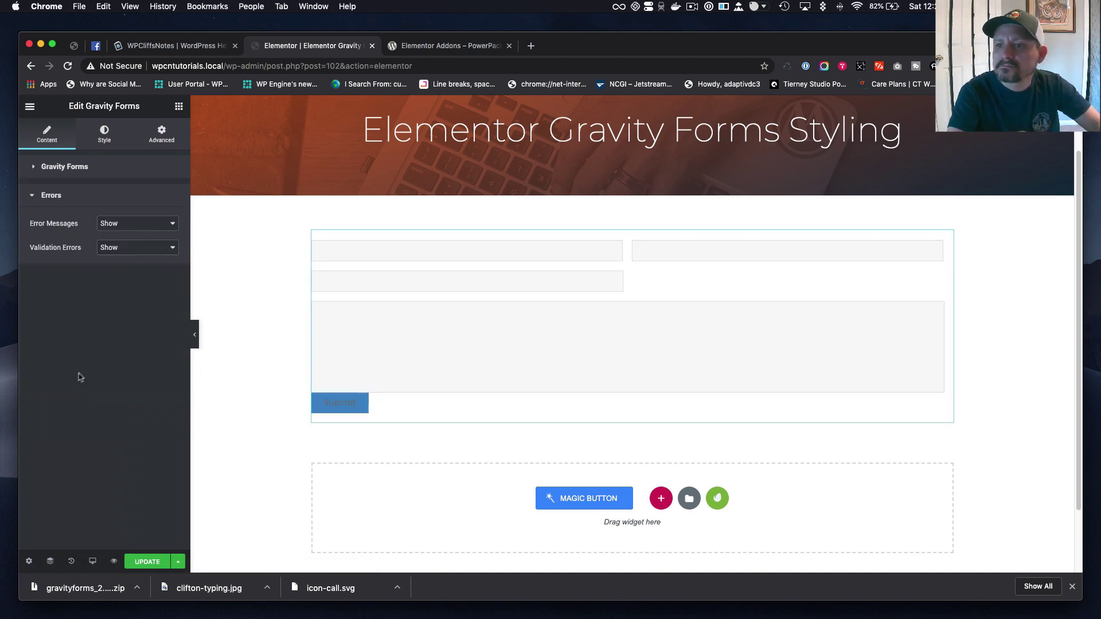
left_click(122, 226)
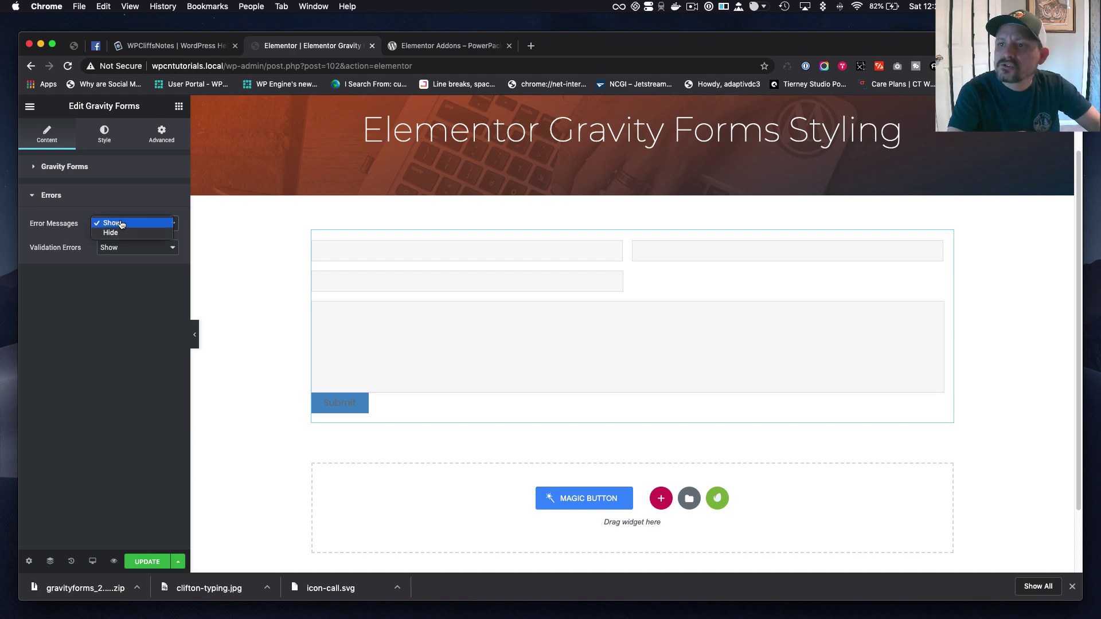
left_click(122, 225)
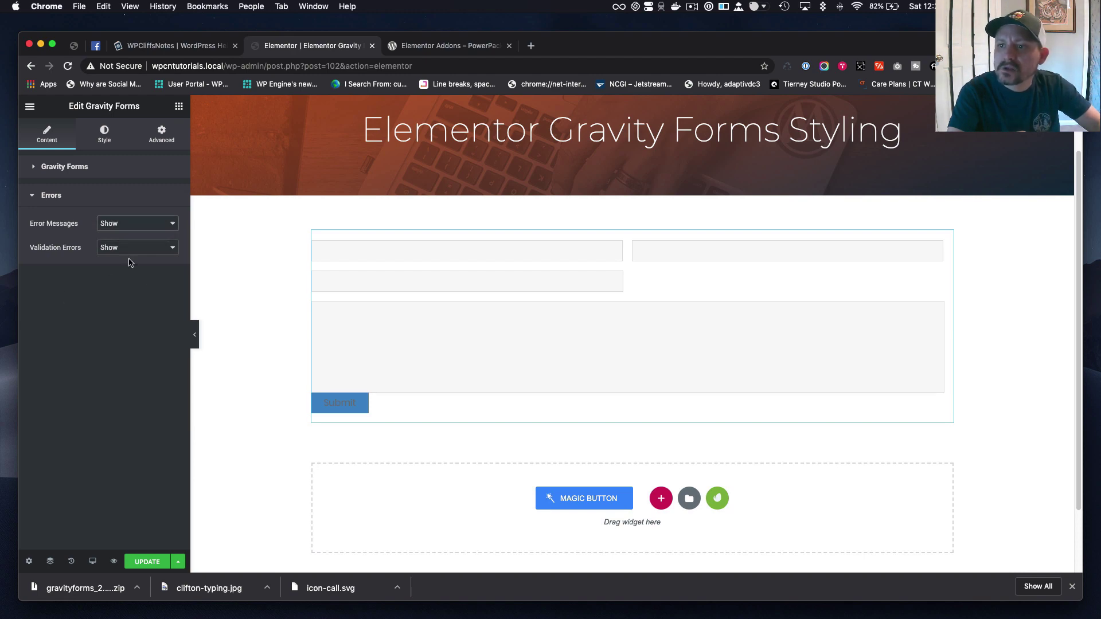
left_click(35, 198)
left_click(41, 172)
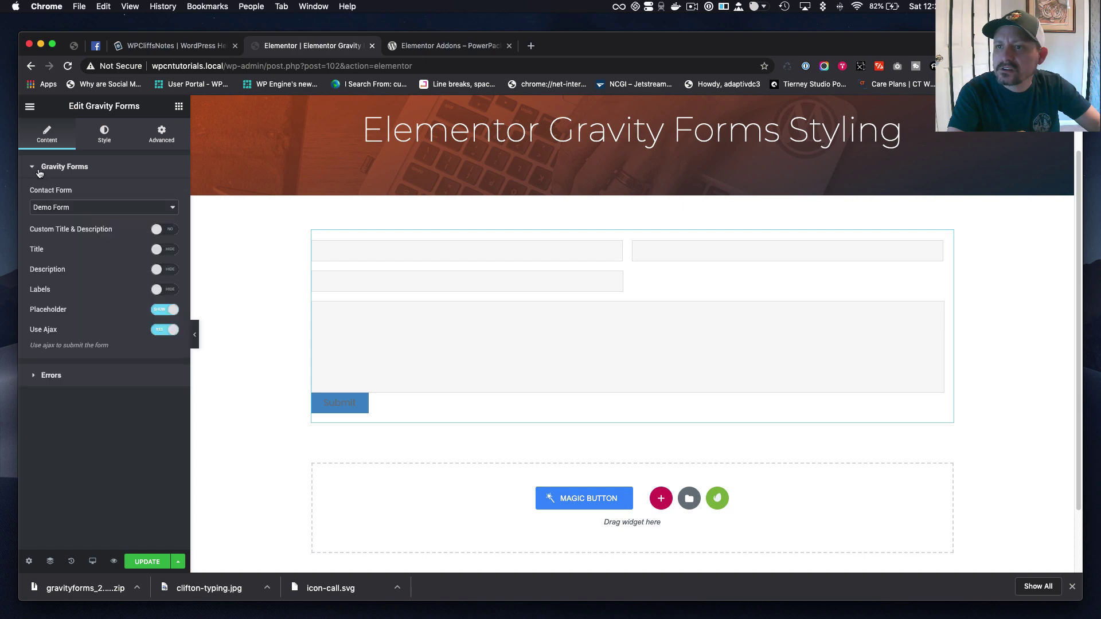
left_click(104, 133)
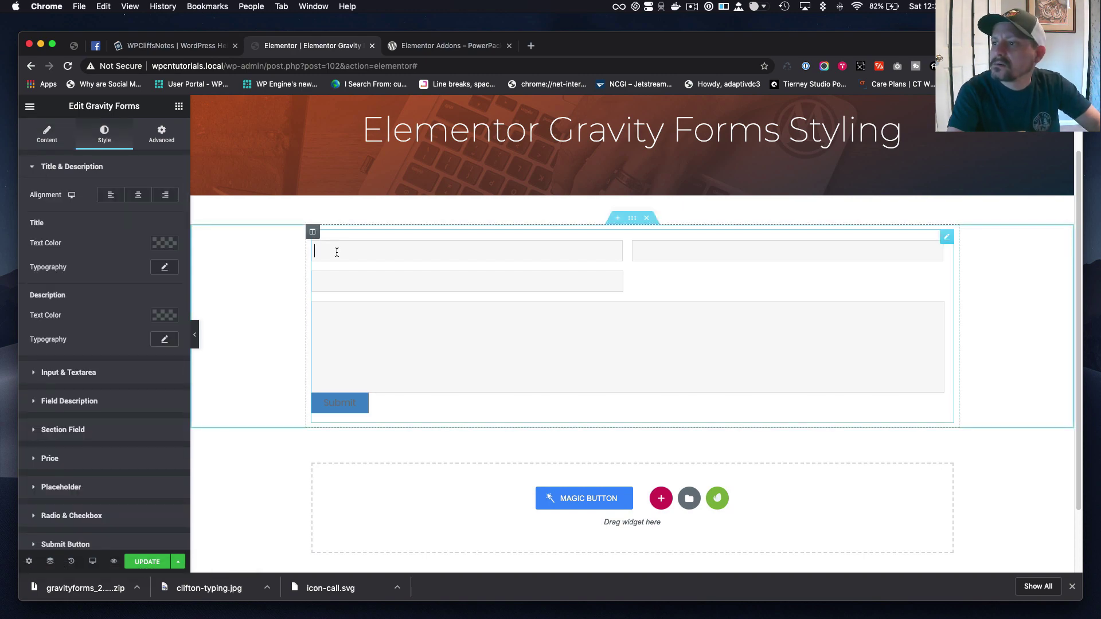
left_click(47, 134)
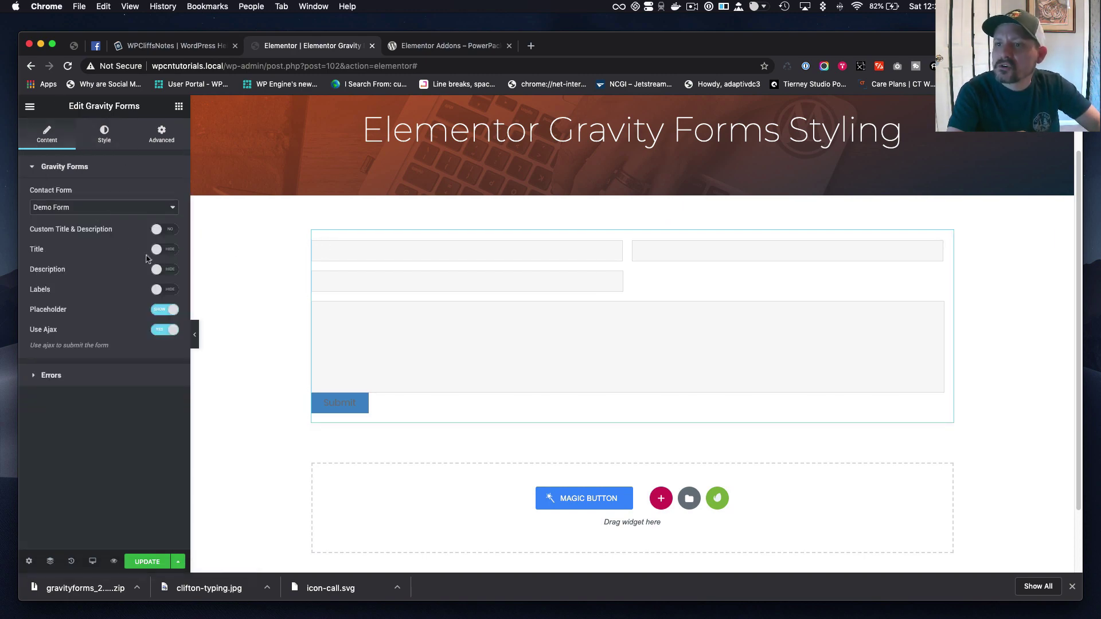
left_click(157, 290)
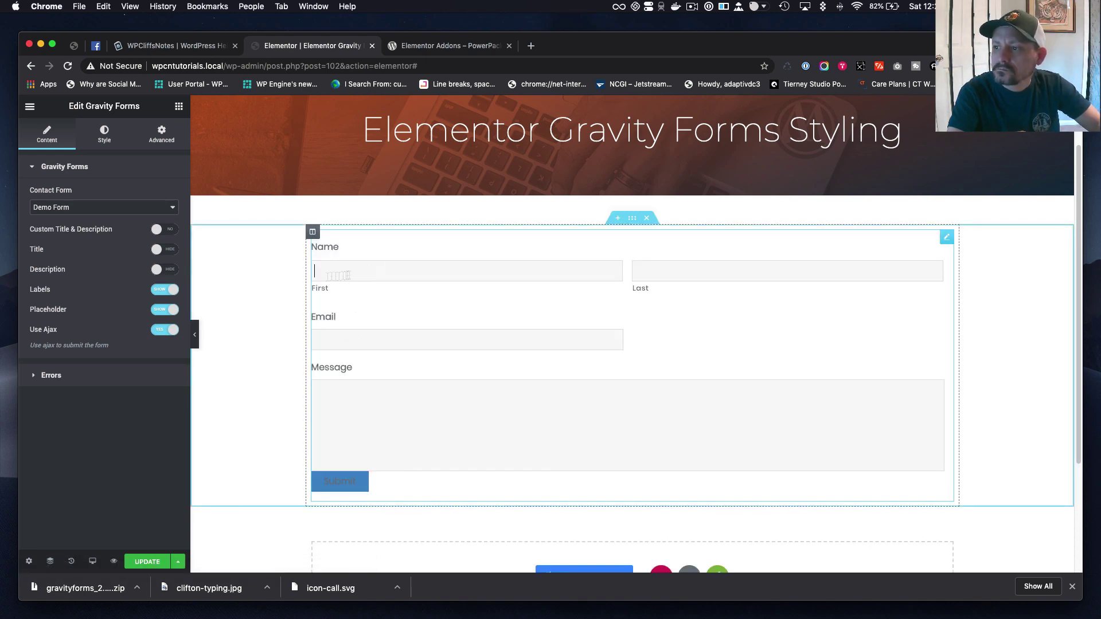
- In Input & Textarea styles, keep spacing 0, adjust padding and set a 15 px text indent
left_click(104, 135)
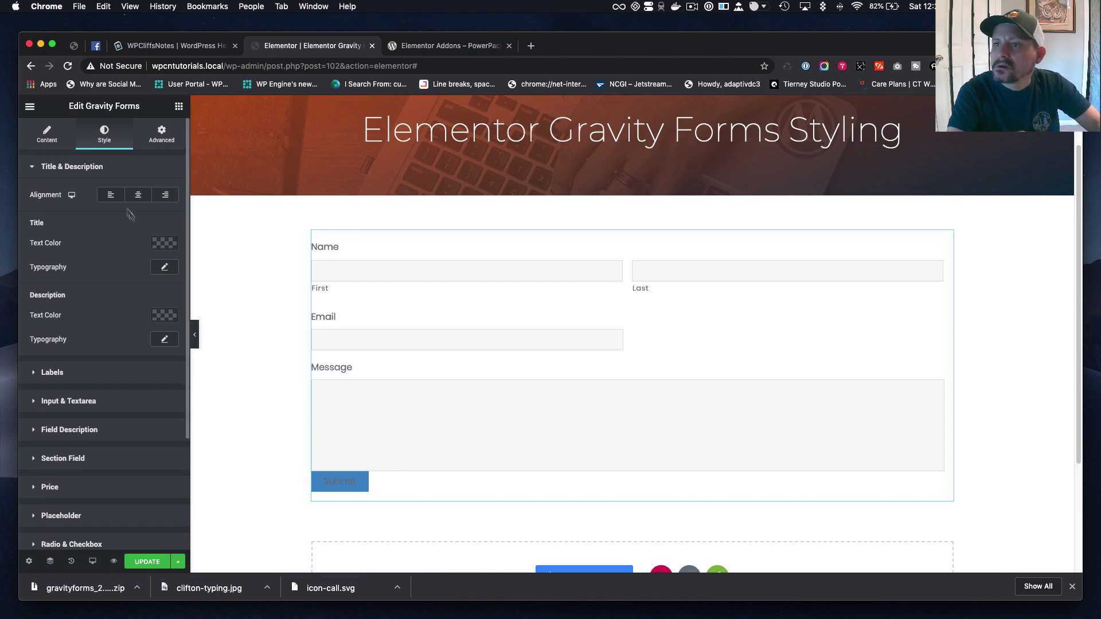
left_click(37, 404)
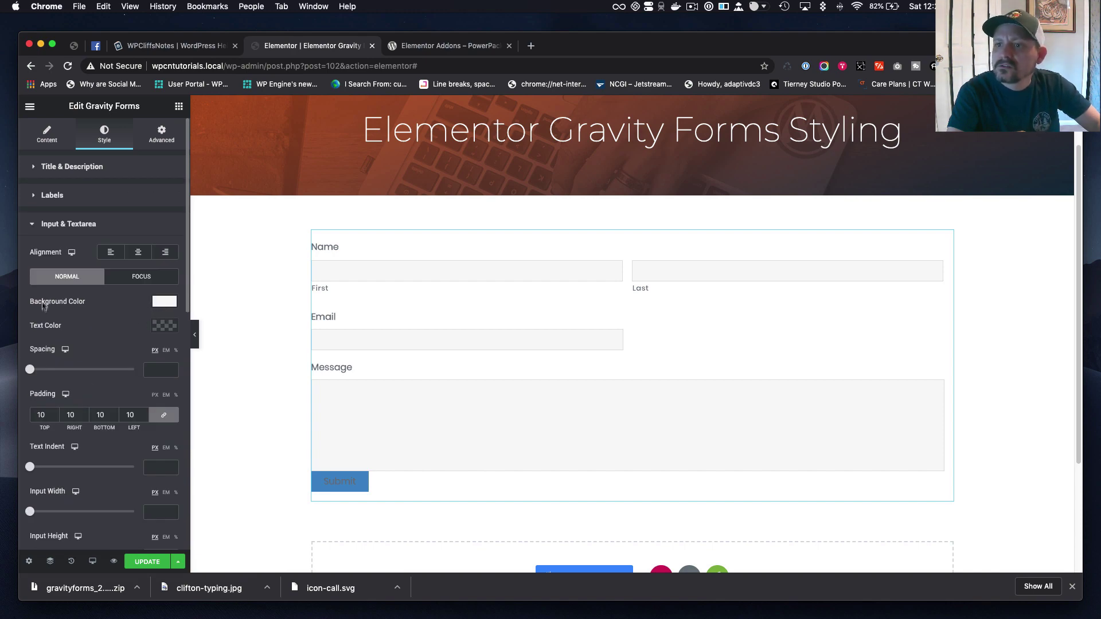
mouse_move(30, 370)
left_mouse_down()
mouse_move(113, 371)
mouse_move(28, 378)
left_mouse_up()
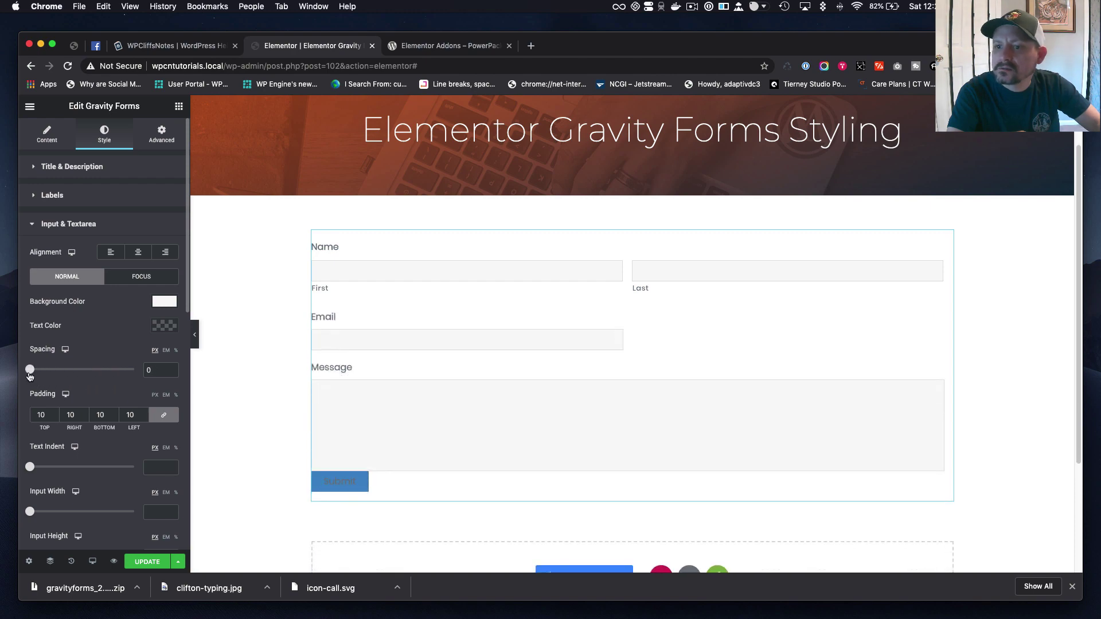
scroll(34, 378, "down", 3)
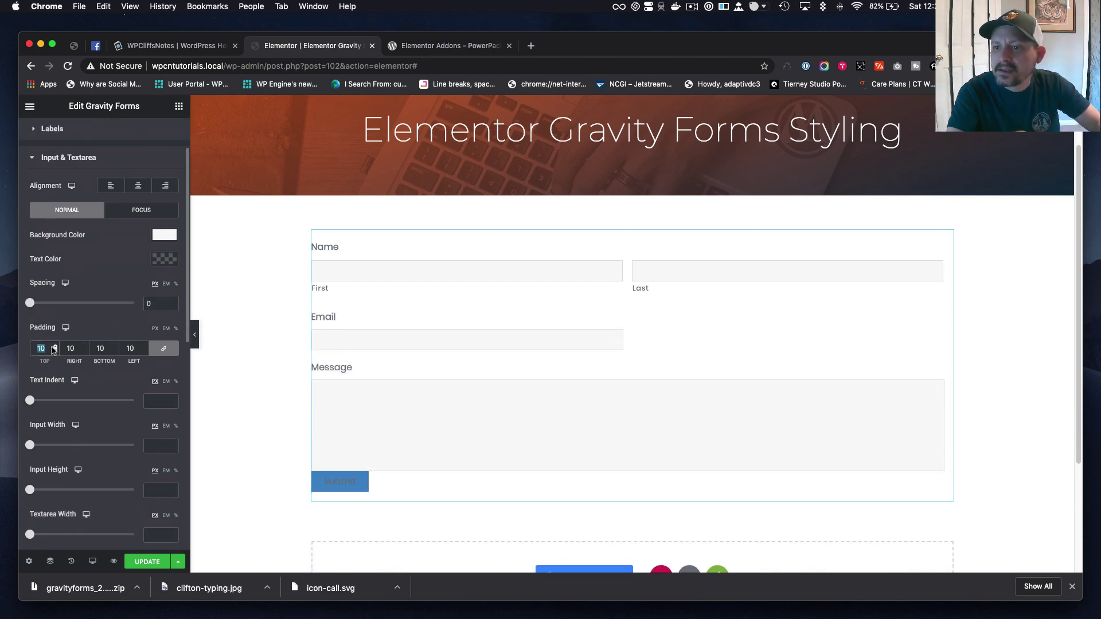
left_click(56, 347)
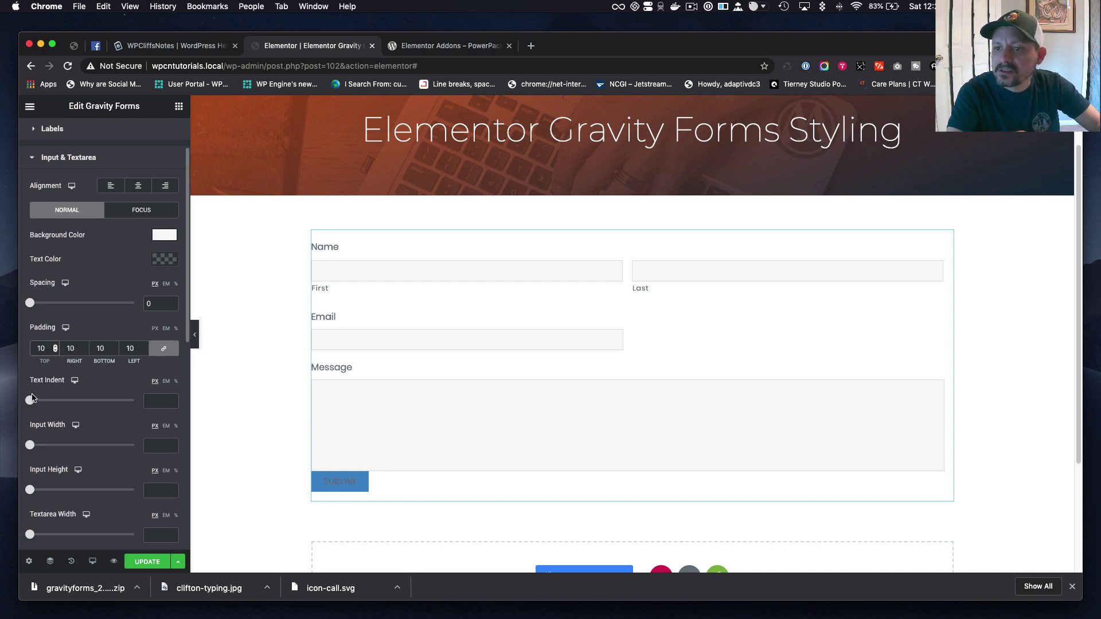
left_click_drag(30, 401, 55, 406)
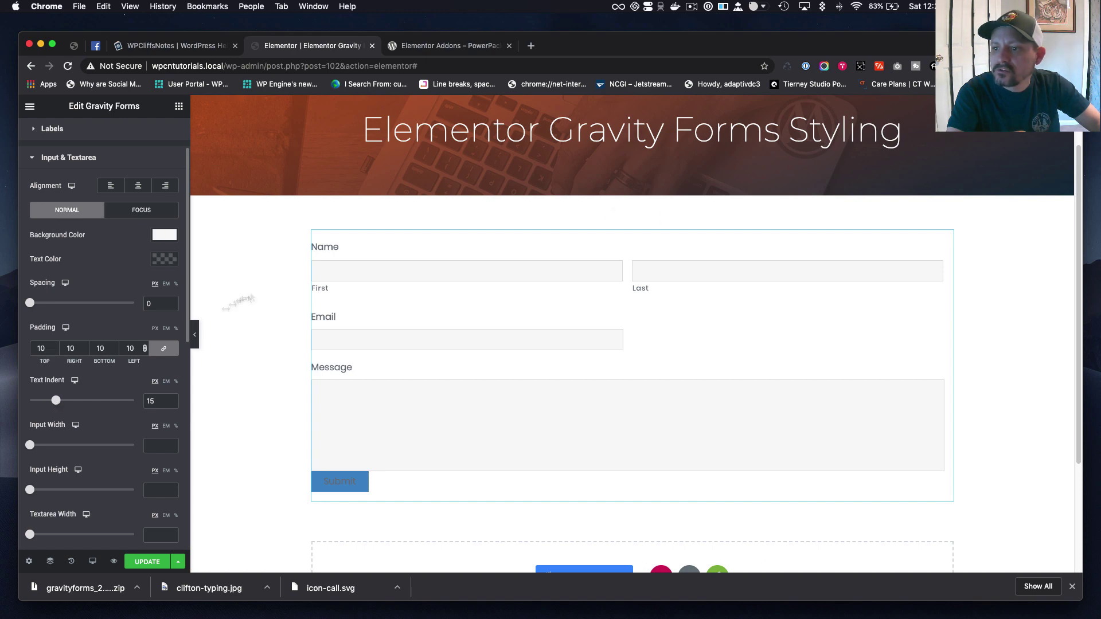
left_click(321, 269)
type("ghfhfg")
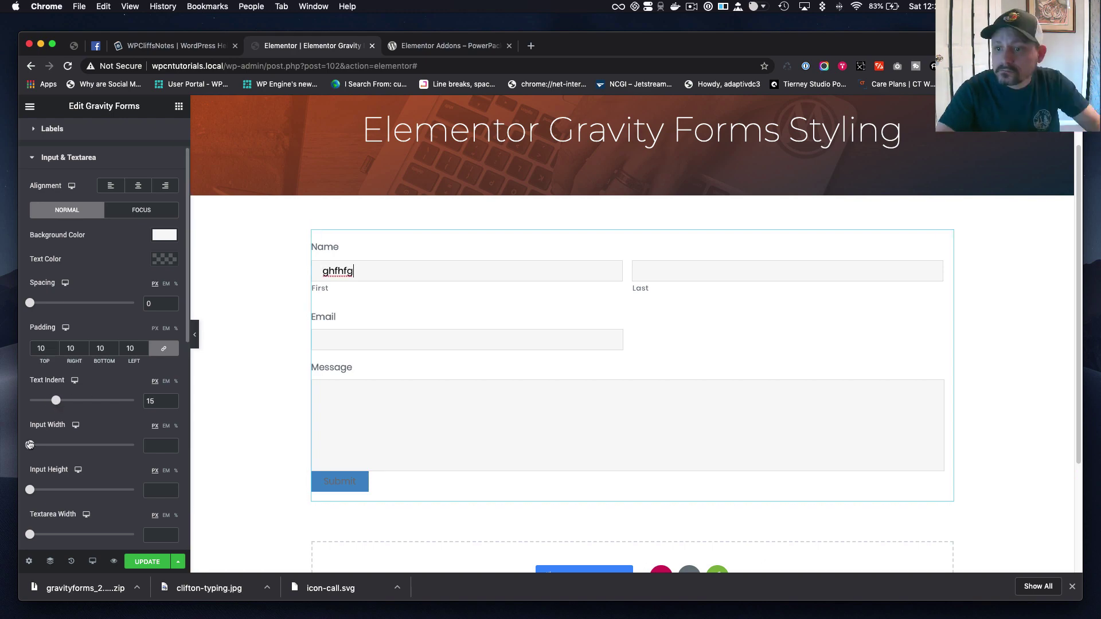
- Make the inputs 100% wide and 44 px tall, and the textarea 100% wide
left_click_drag(30, 447, 190, 453)
left_click(176, 426)
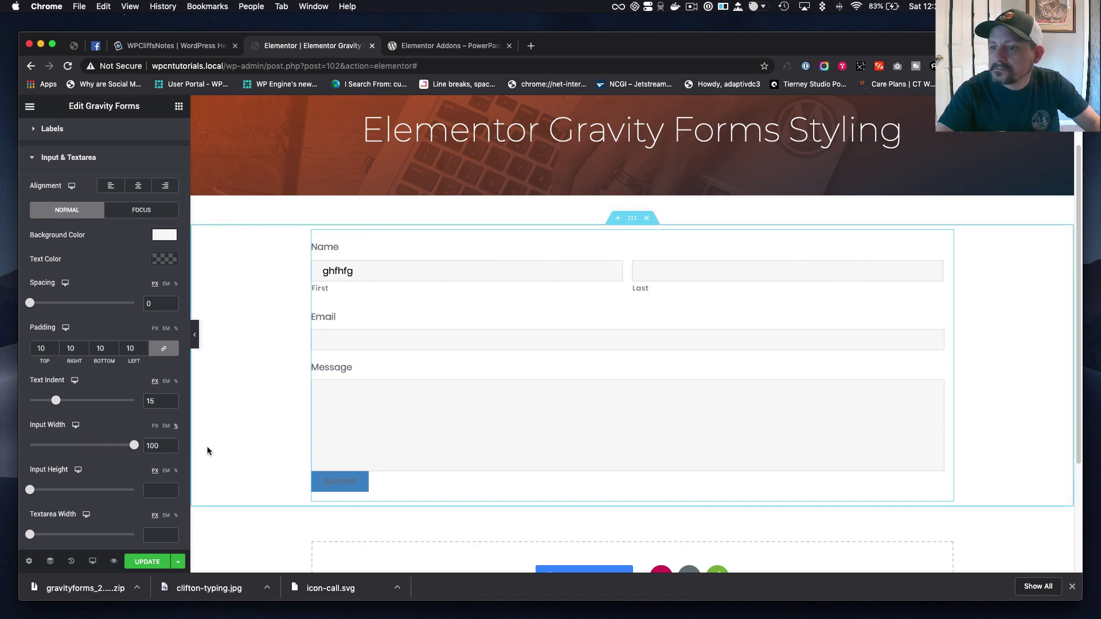
scroll(81, 481, "down", 2)
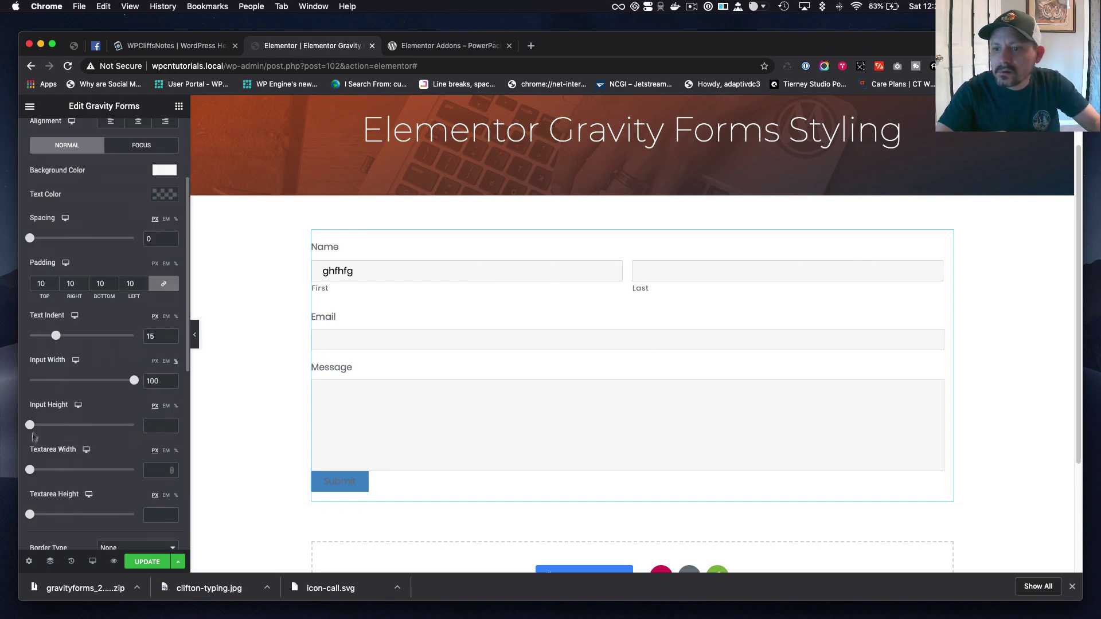
mouse_move(32, 426)
left_mouse_down()
mouse_move(119, 428)
mouse_move(17, 428)
left_mouse_up()
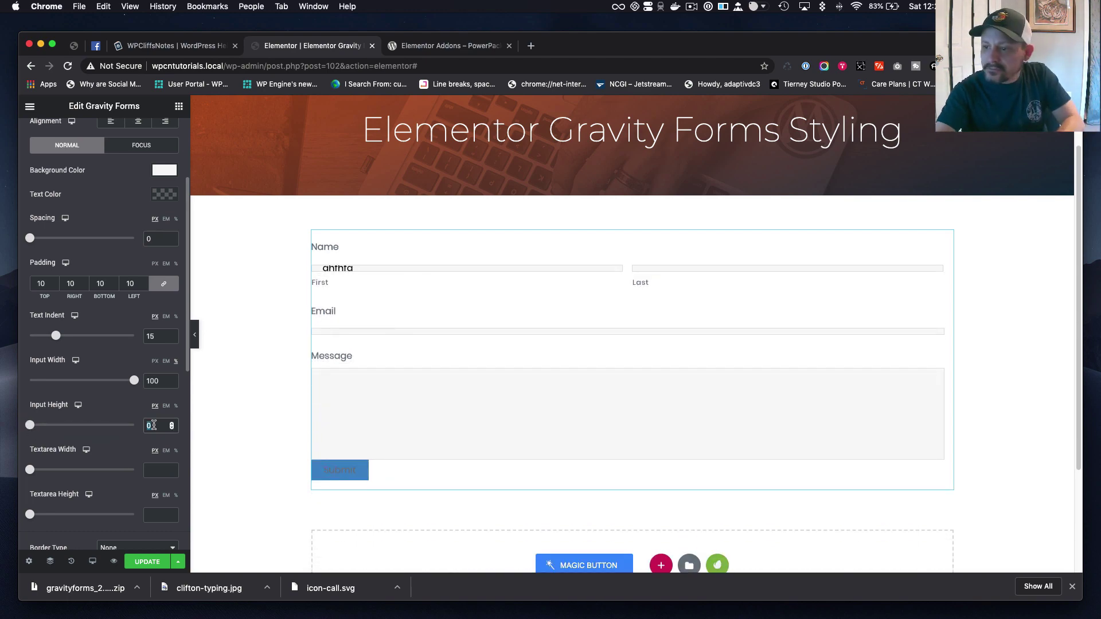
type("44")
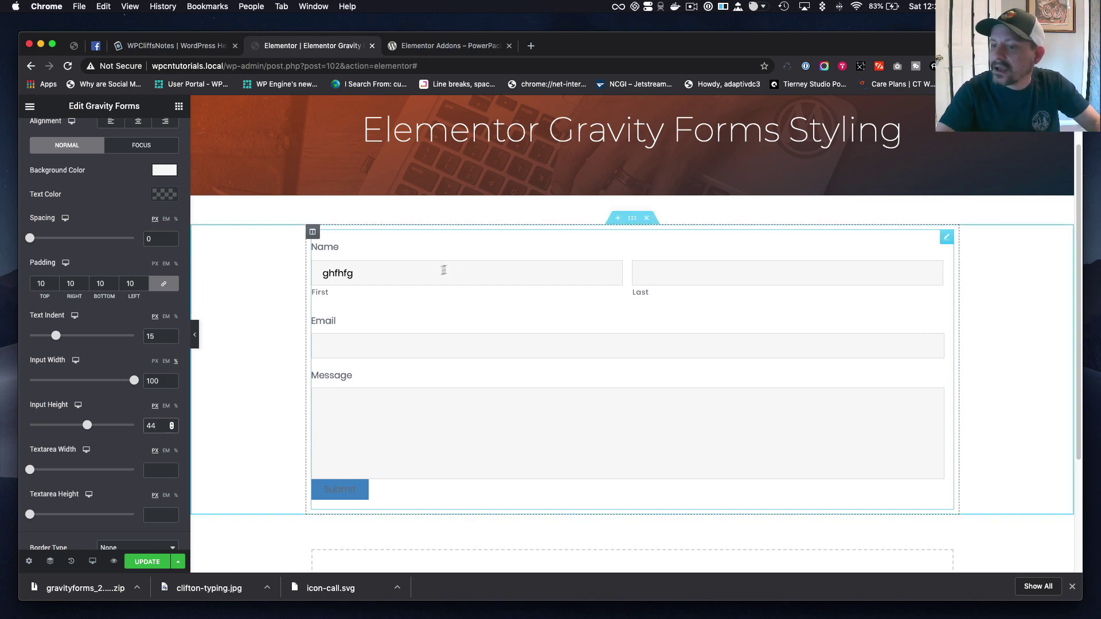
scroll(62, 448, "down", 2)
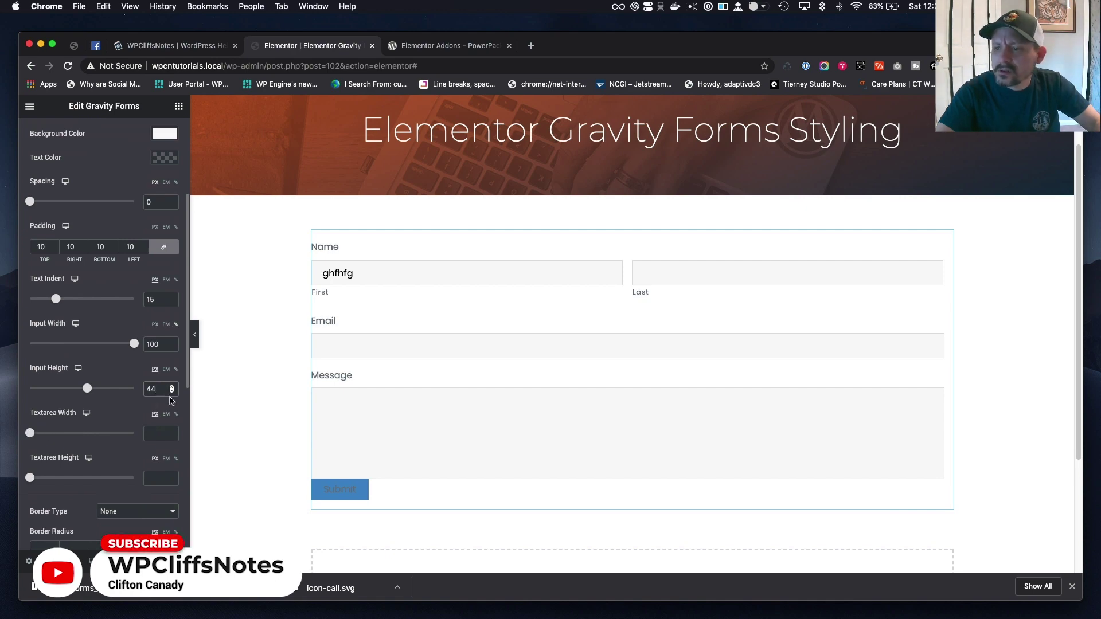
left_click(179, 414)
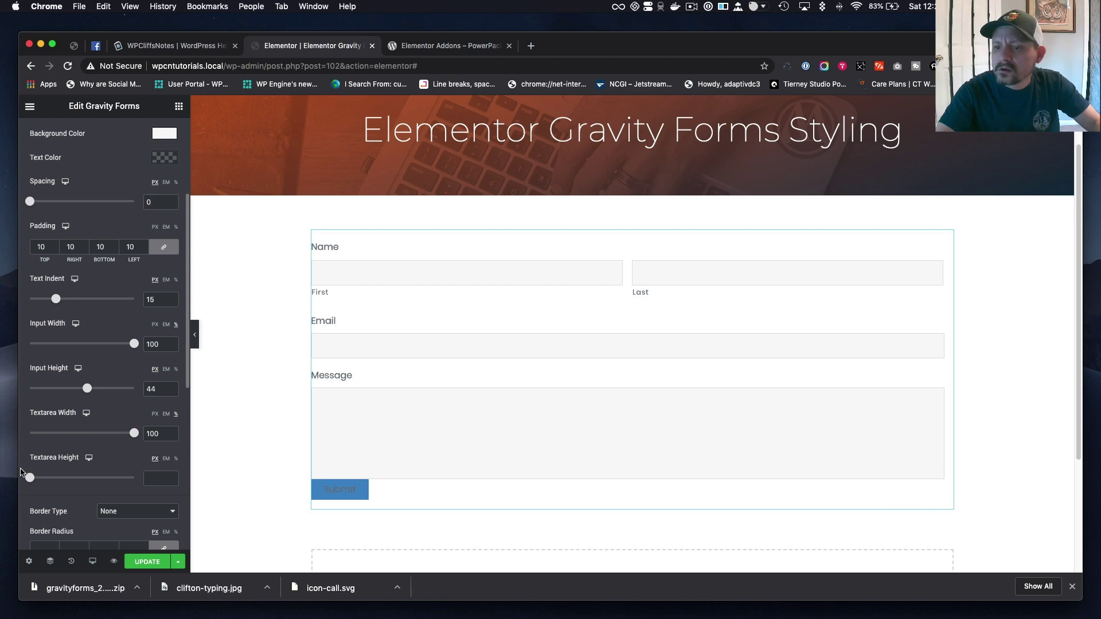
scroll(62, 465, "down", 1)
scroll(62, 464, "down", 1)
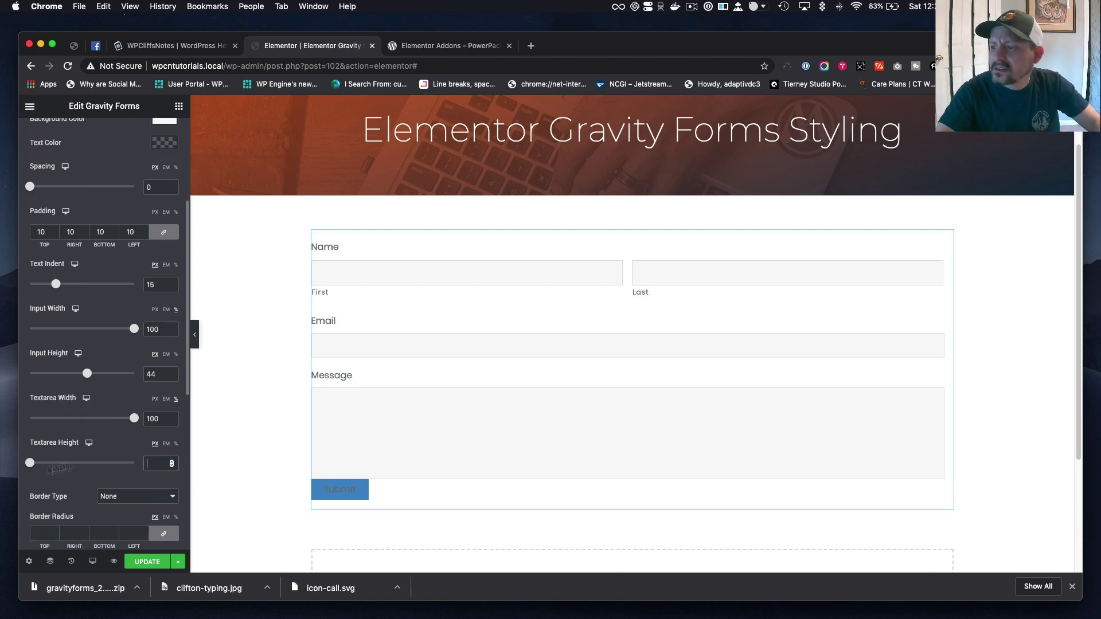
scroll(86, 452, "down", 5)
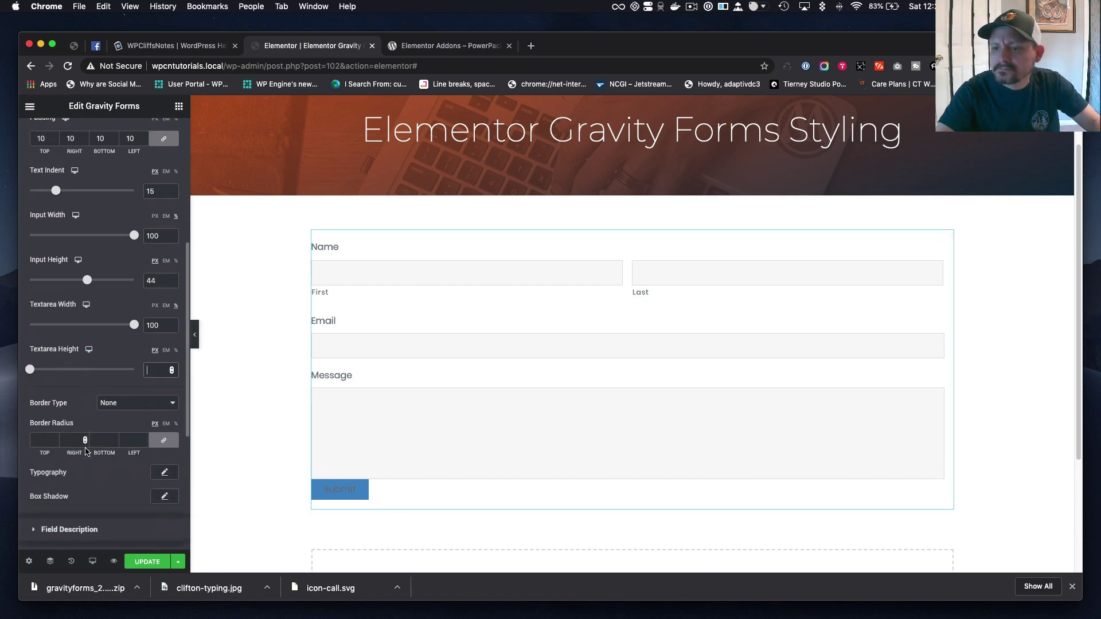
- Give the form fields a solid 1 px border in navy #133A53
left_click(124, 402)
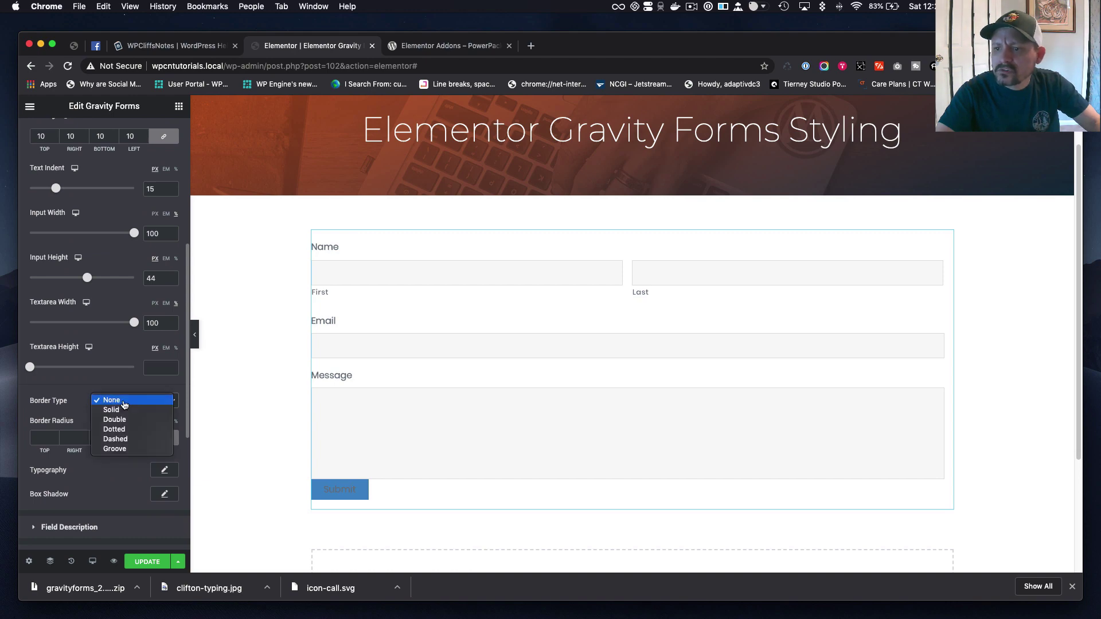
left_click(119, 413)
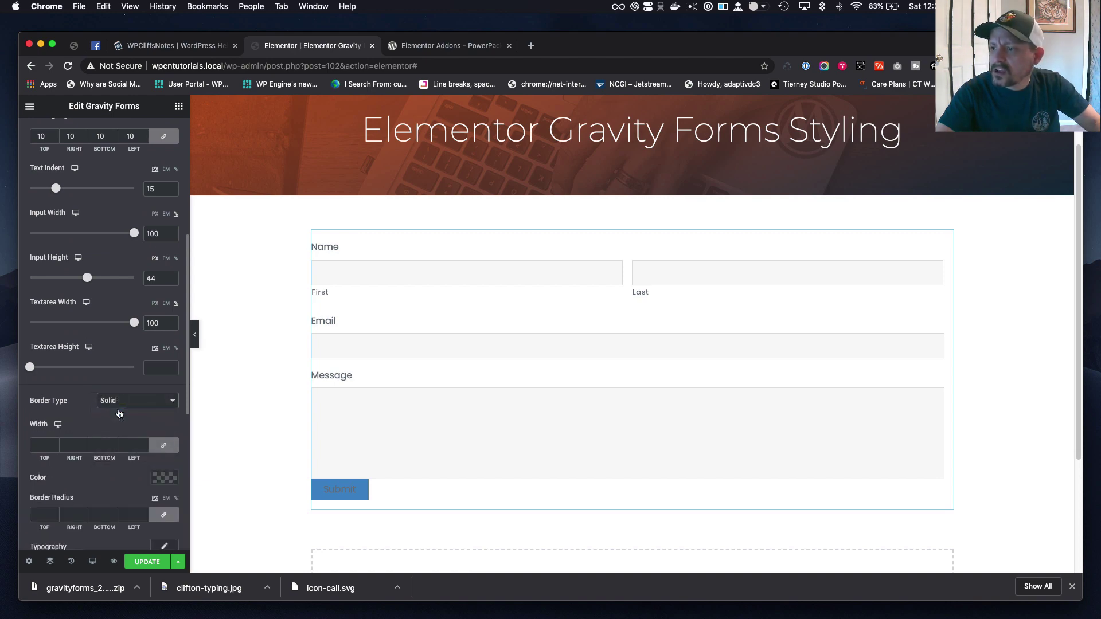
left_click(47, 447)
type("2")
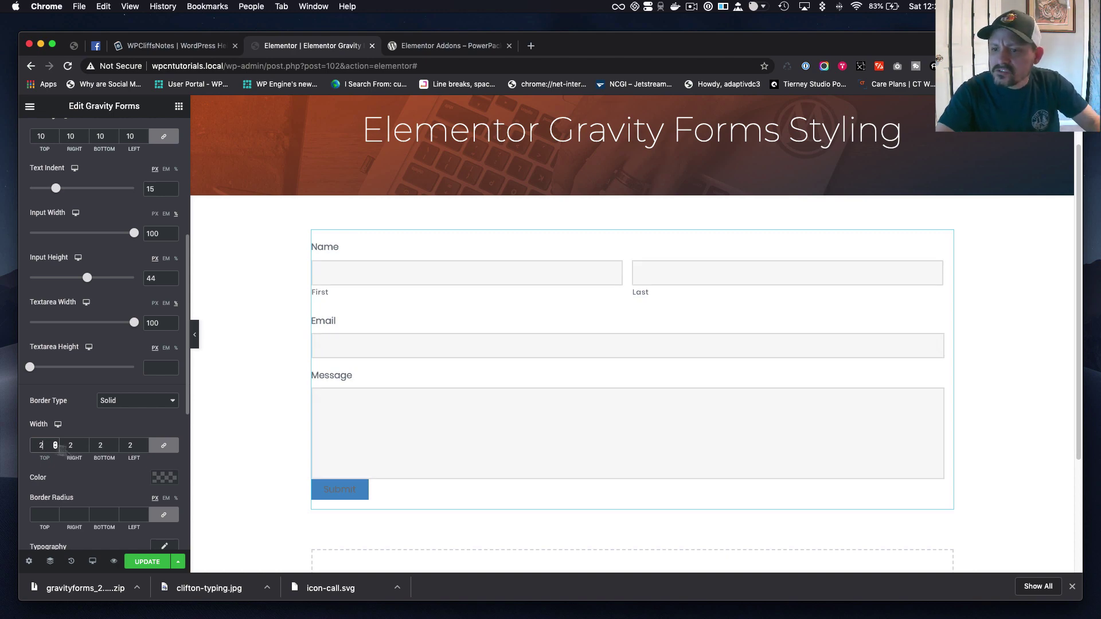
left_click(165, 480)
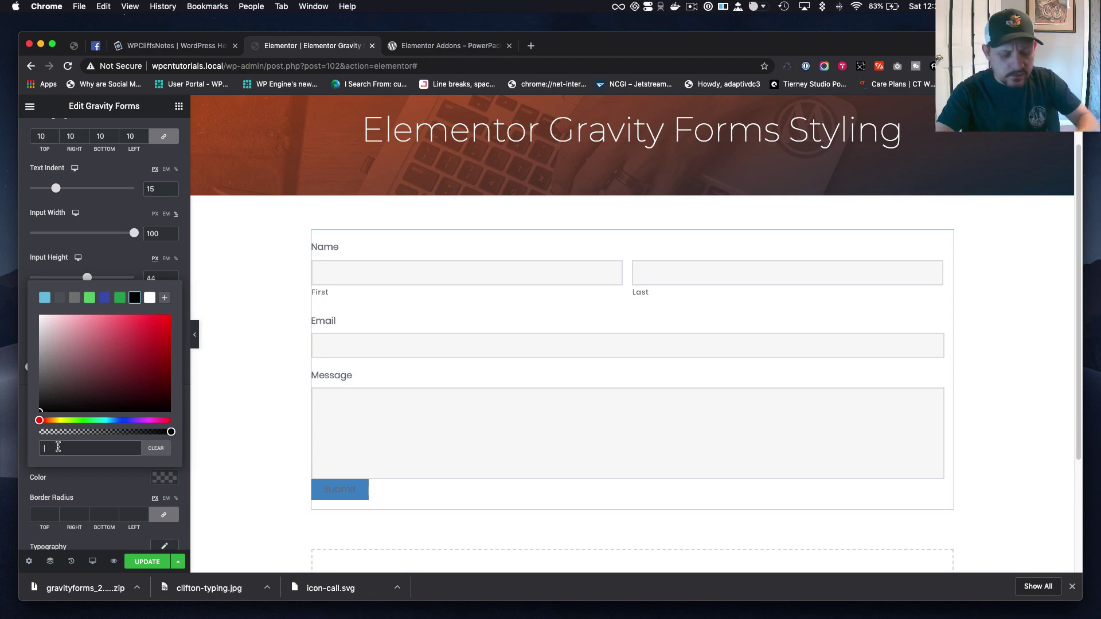
key("super+shift+v")
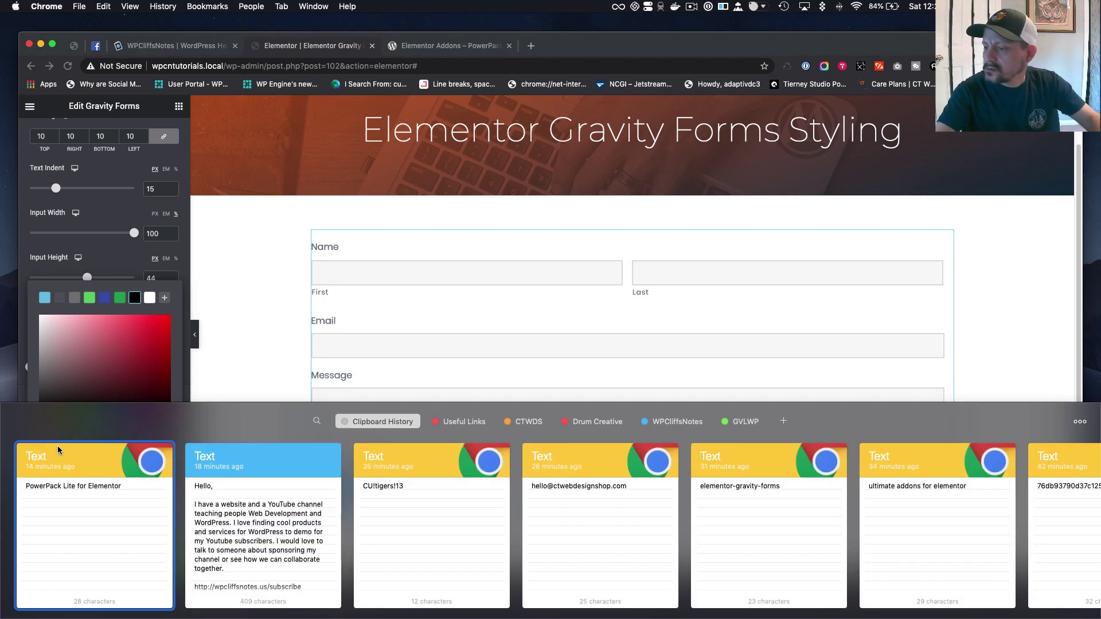
left_click(661, 423)
double_click(728, 511)
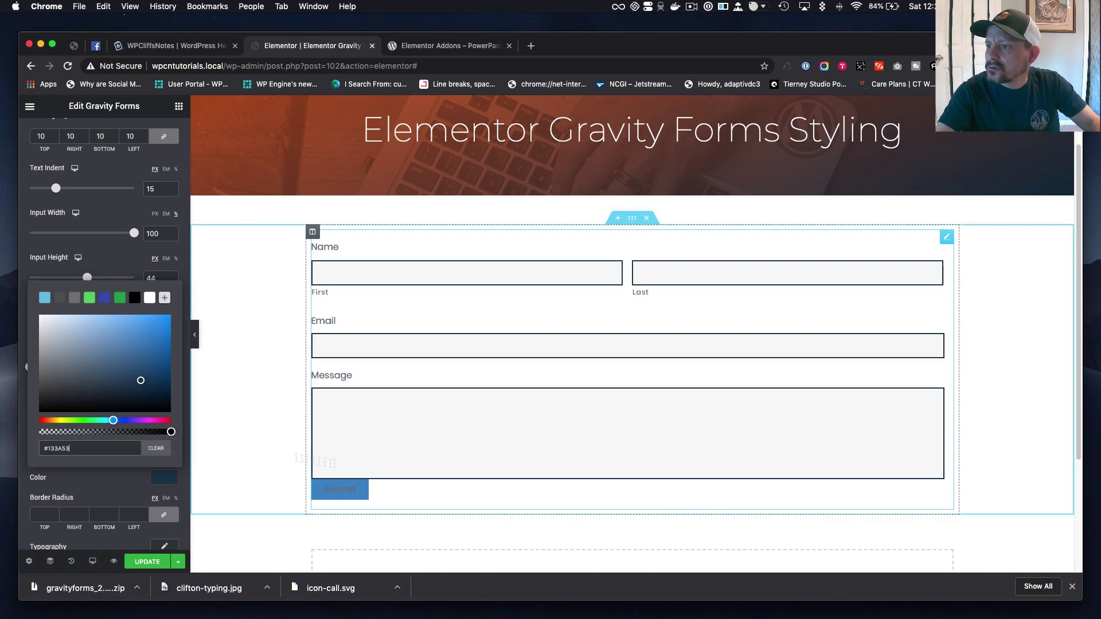
left_click(115, 484)
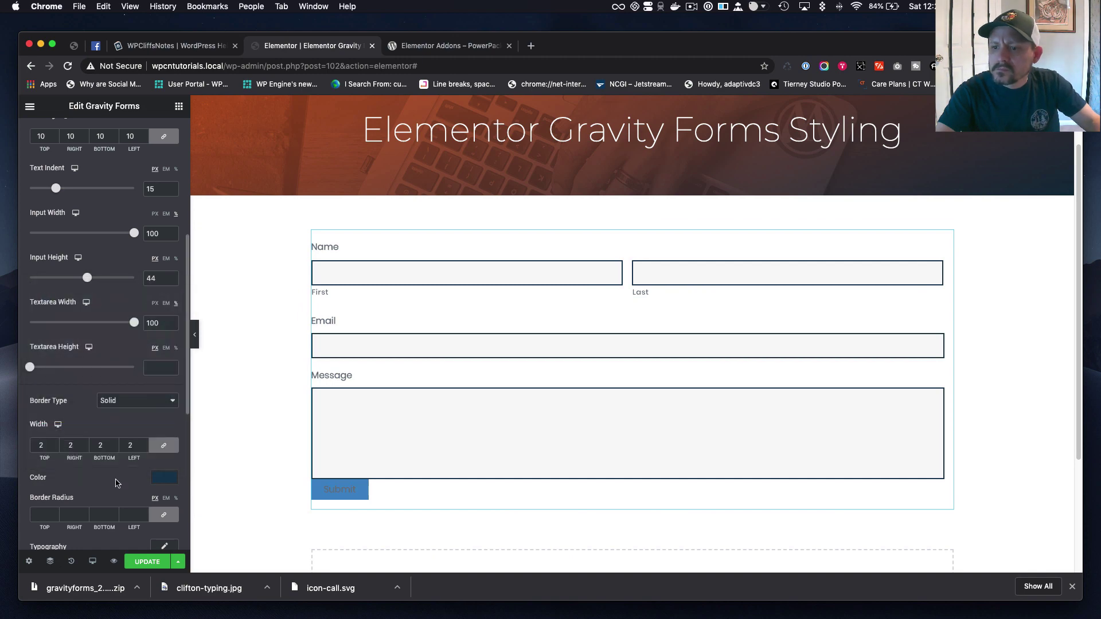
left_click(55, 447)
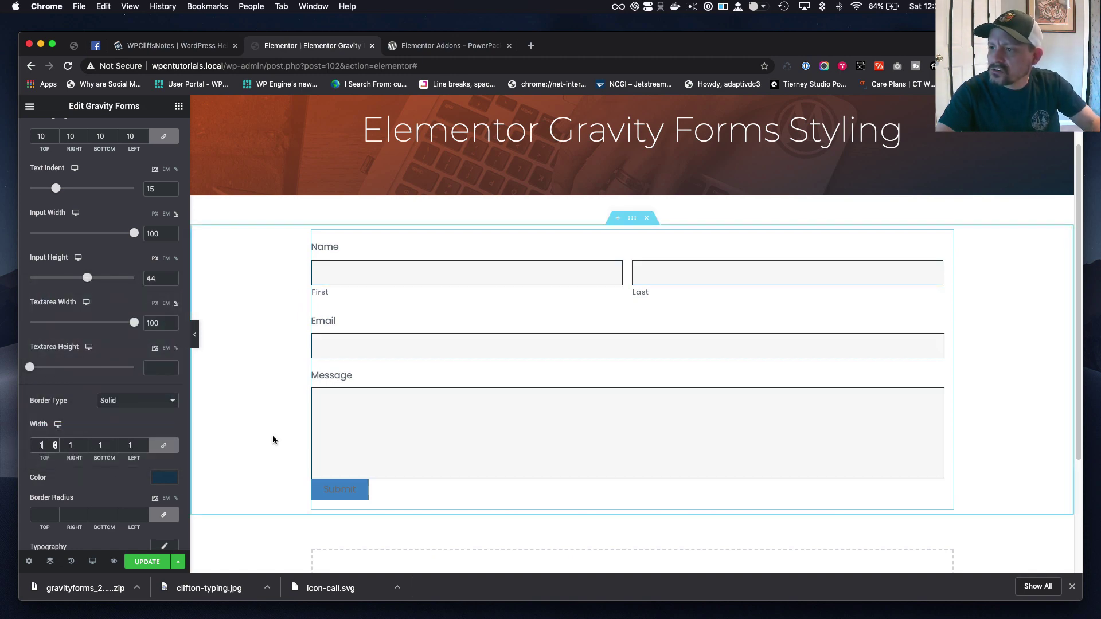
- Make the navy border slightly transparent and round the field corners to 5 px
left_click(170, 484)
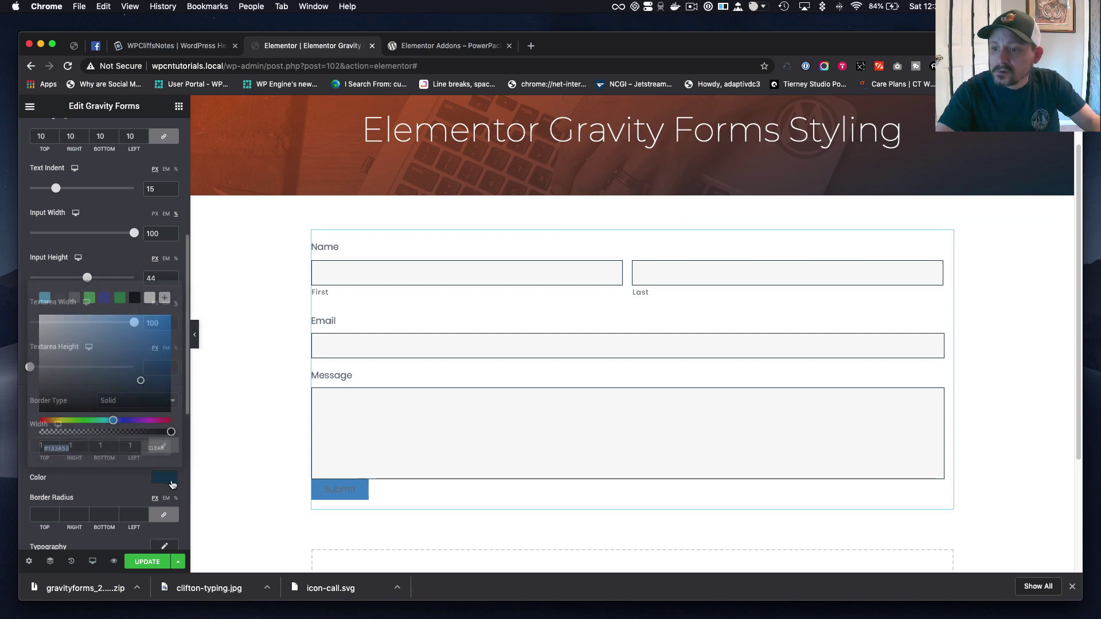
left_click(164, 433)
left_click_drag(164, 433, 128, 431)
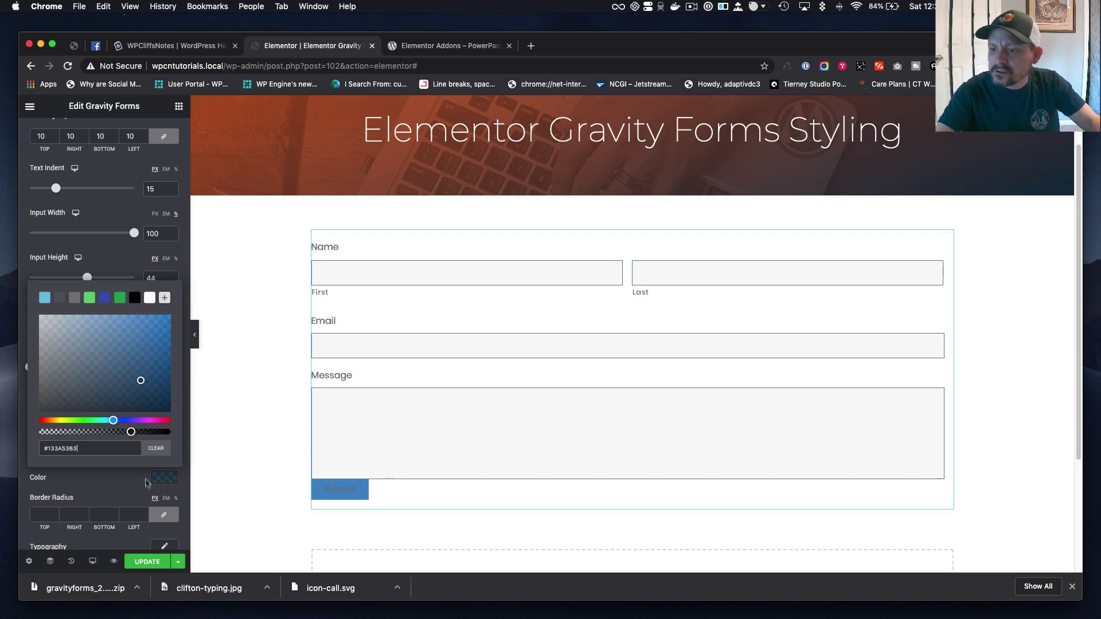
left_click(129, 487)
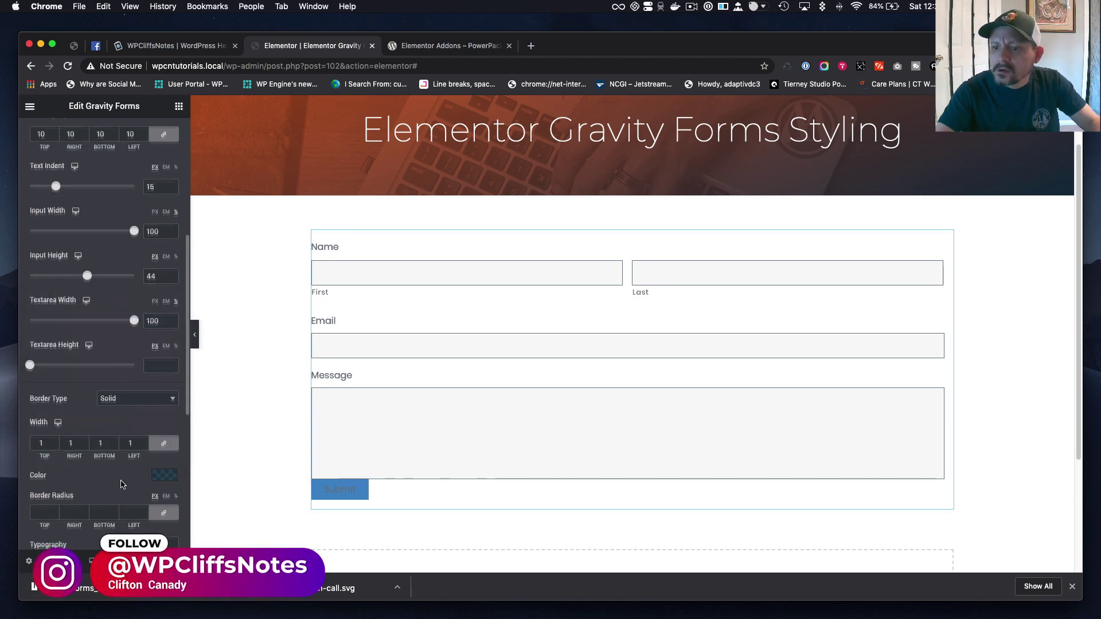
scroll(121, 485, "down", 3)
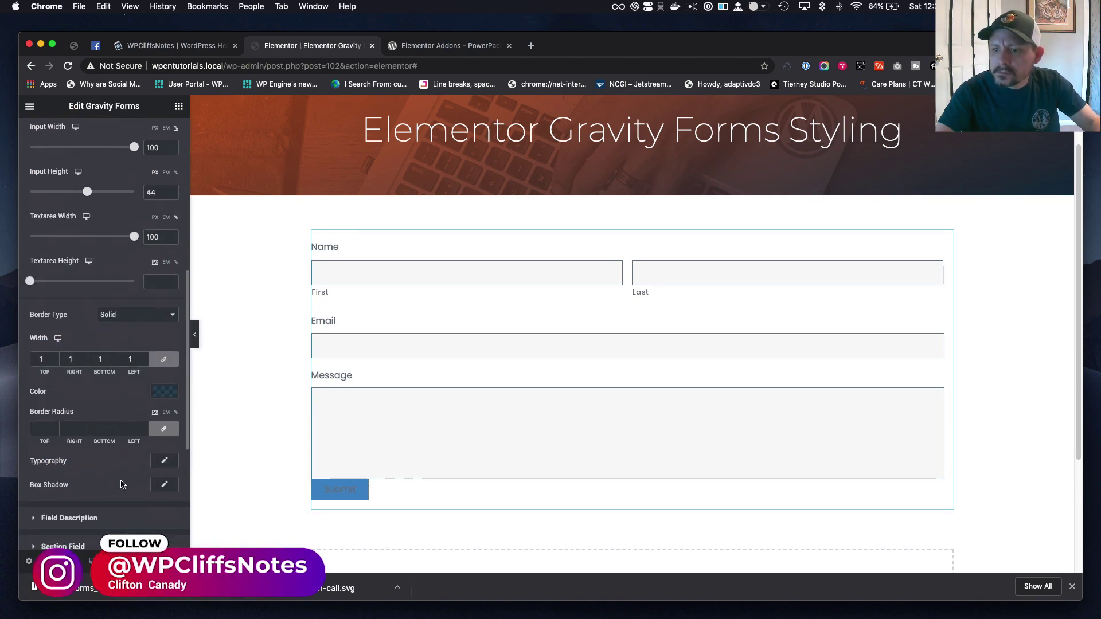
left_click(42, 431)
type("5")
scroll(35, 447, "down", 3)
- Find the Placeholder style section and set its text colour to #D06128 from clipboard history
left_click(64, 449)
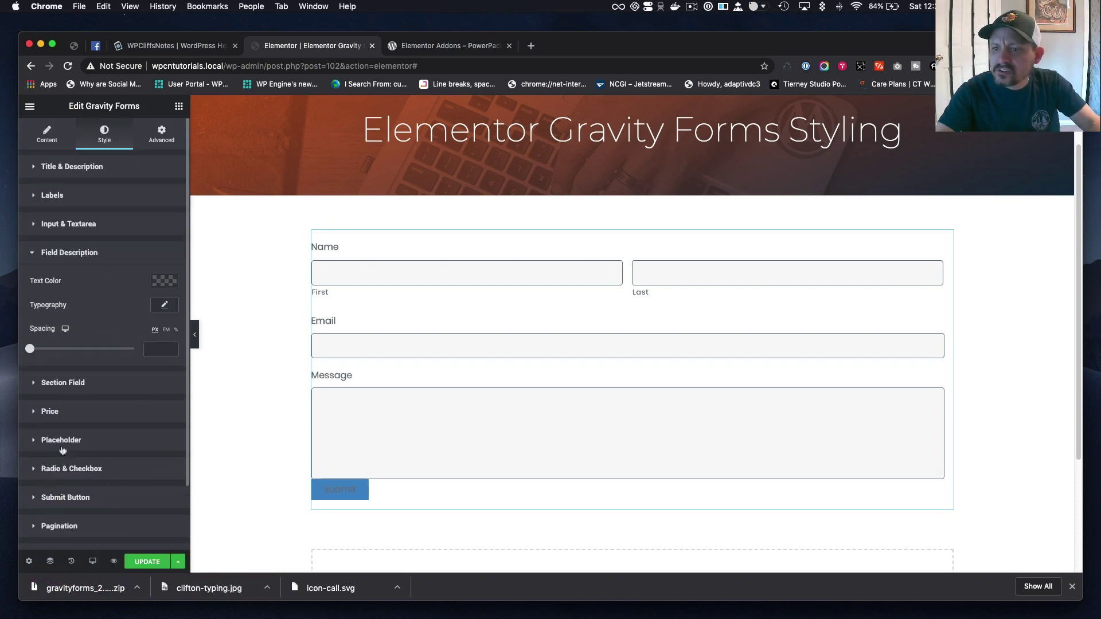
left_click(66, 256)
left_click(63, 287)
left_click(66, 292)
left_click(63, 313)
left_click(64, 312)
left_click(75, 344)
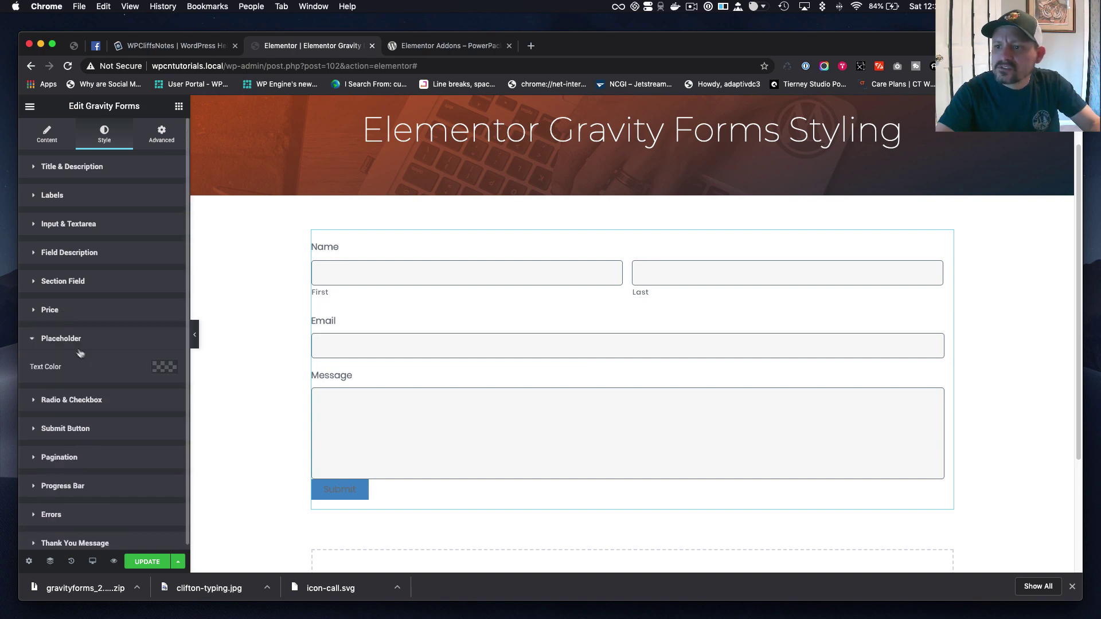
left_click(173, 369)
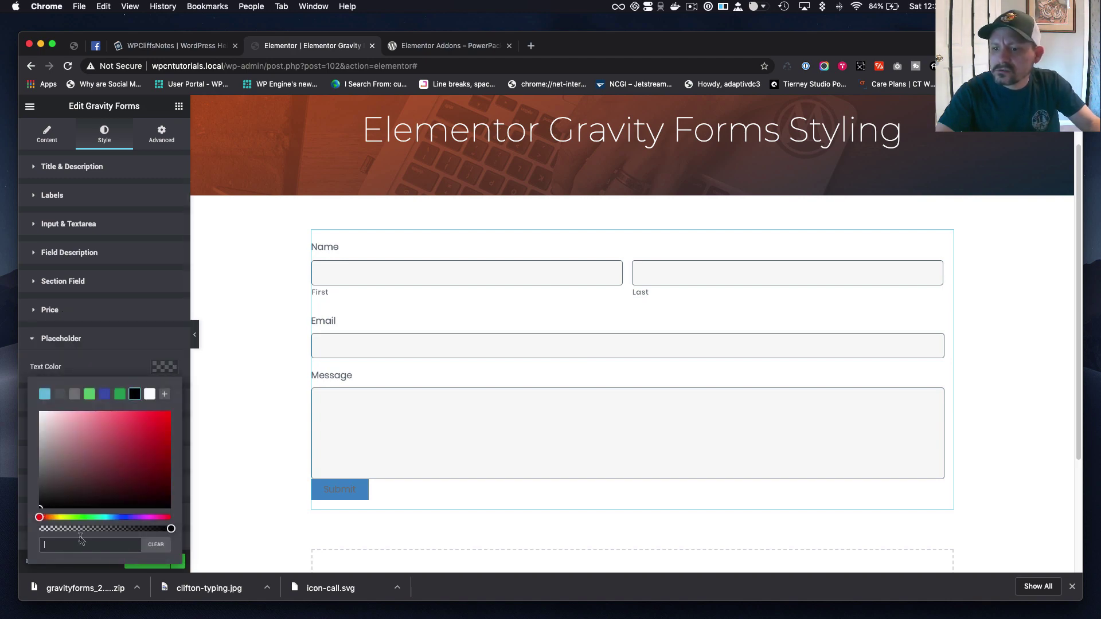
key("super+shift+v")
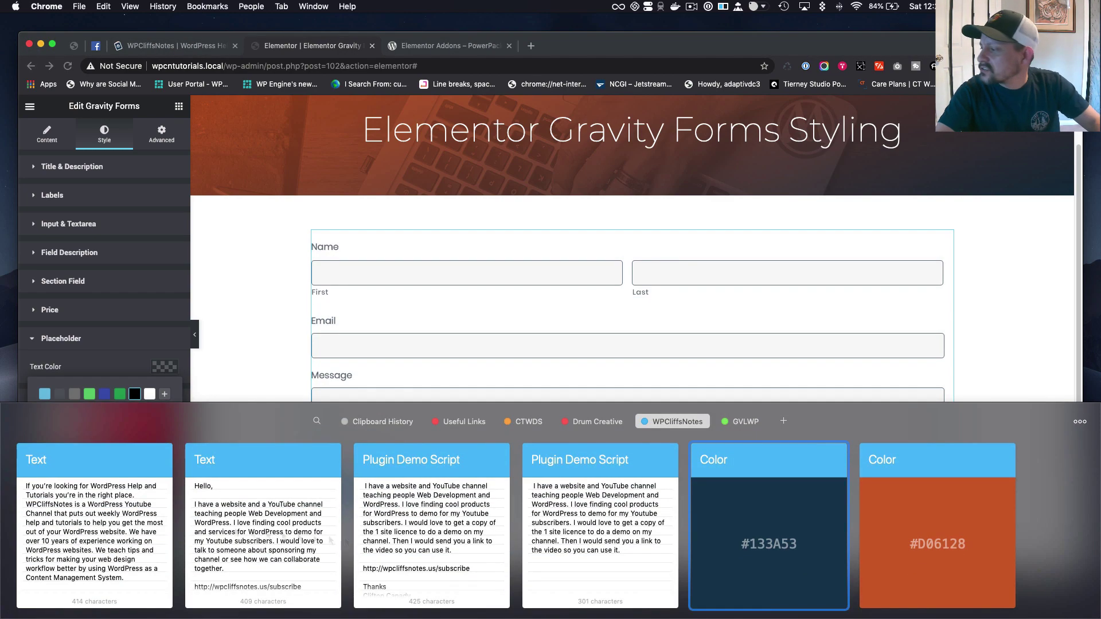
double_click(966, 528)
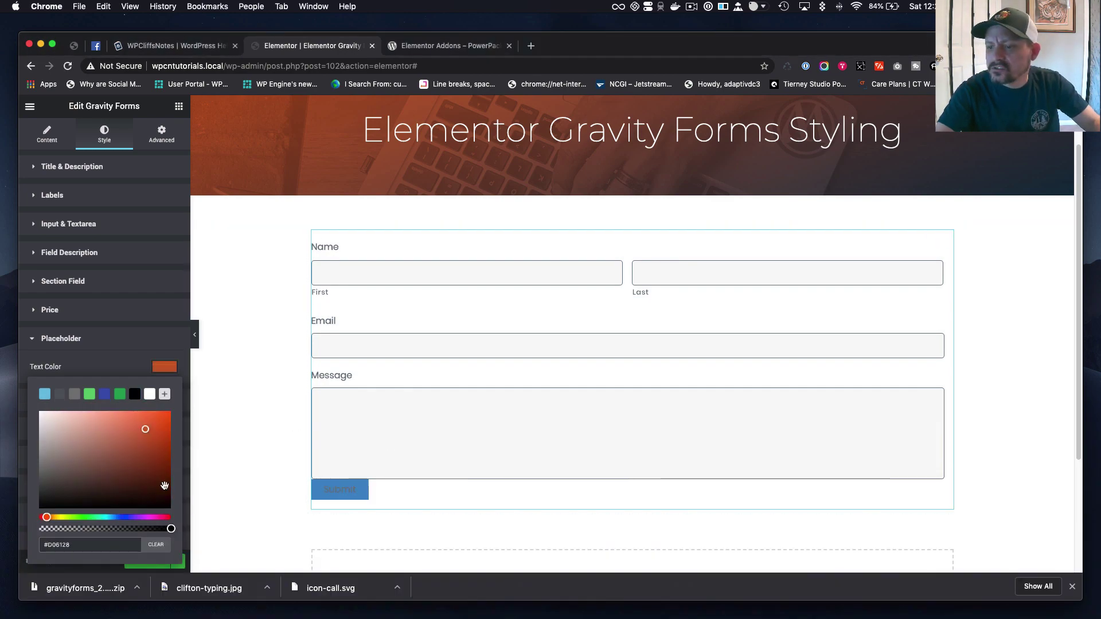
left_click(207, 414)
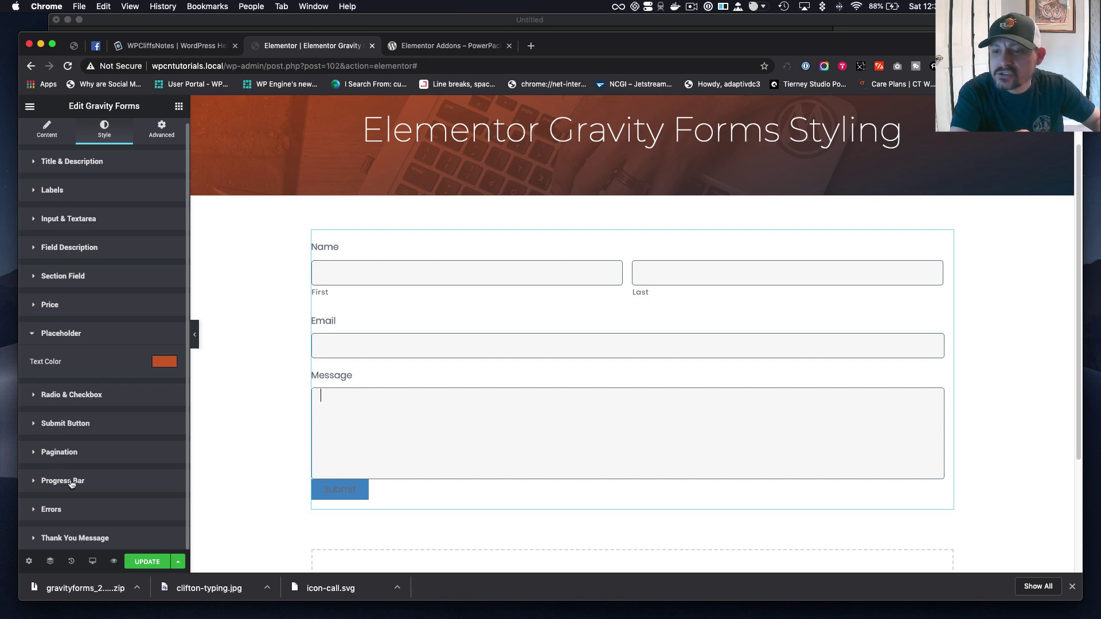
- Set the Submit button to a custom width of 150 px
left_click(68, 453)
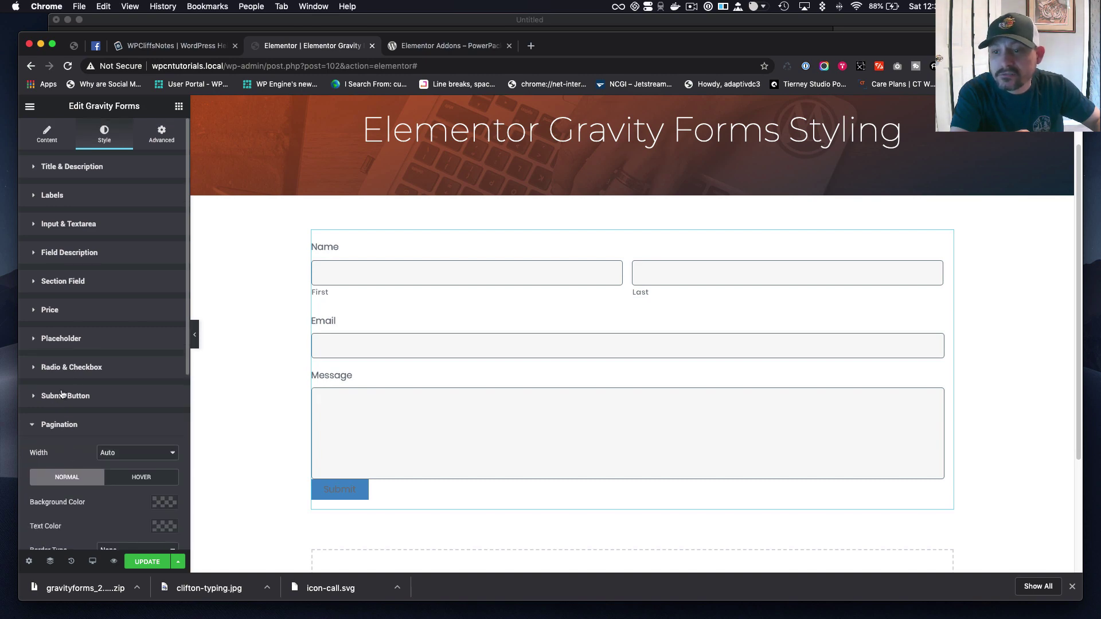
left_click(54, 425)
left_click(70, 400)
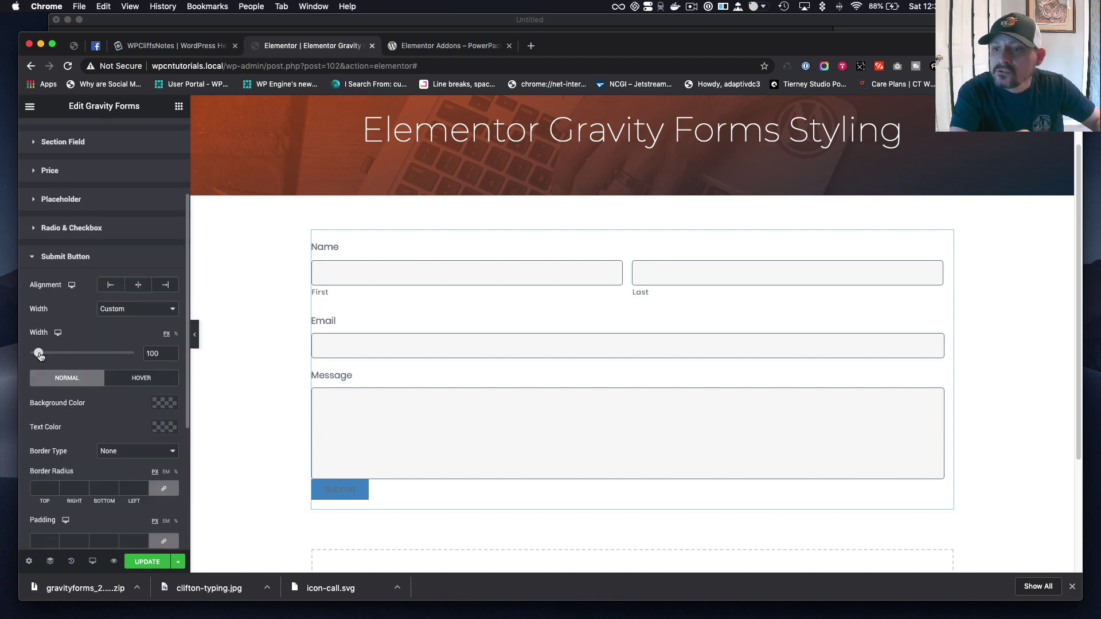
left_click_drag(38, 353, 44, 355)
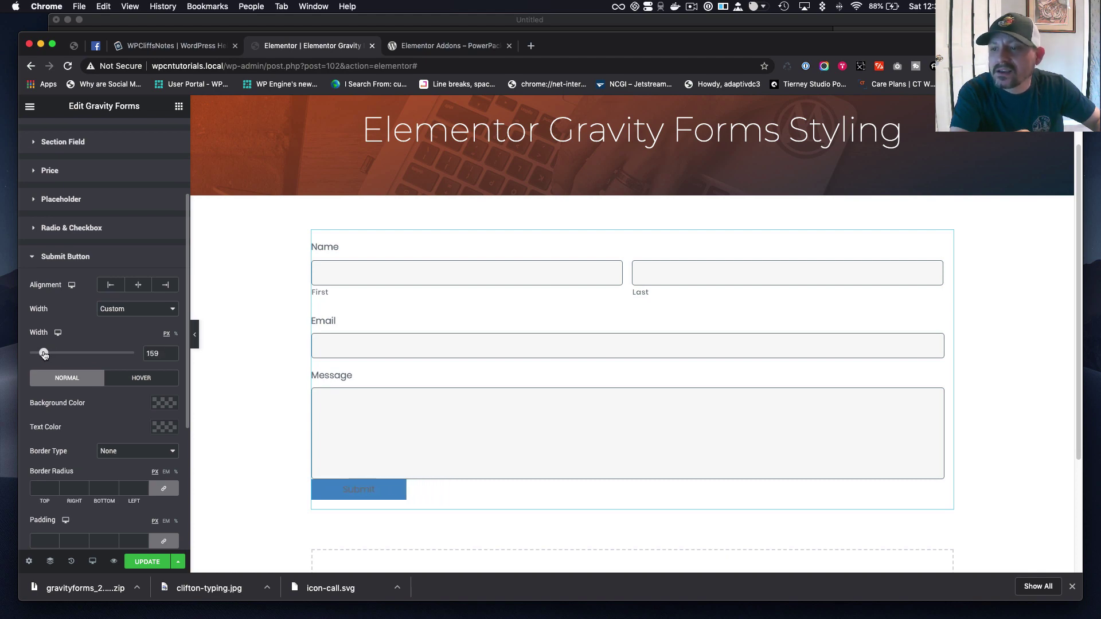
double_click(151, 354)
type("150")
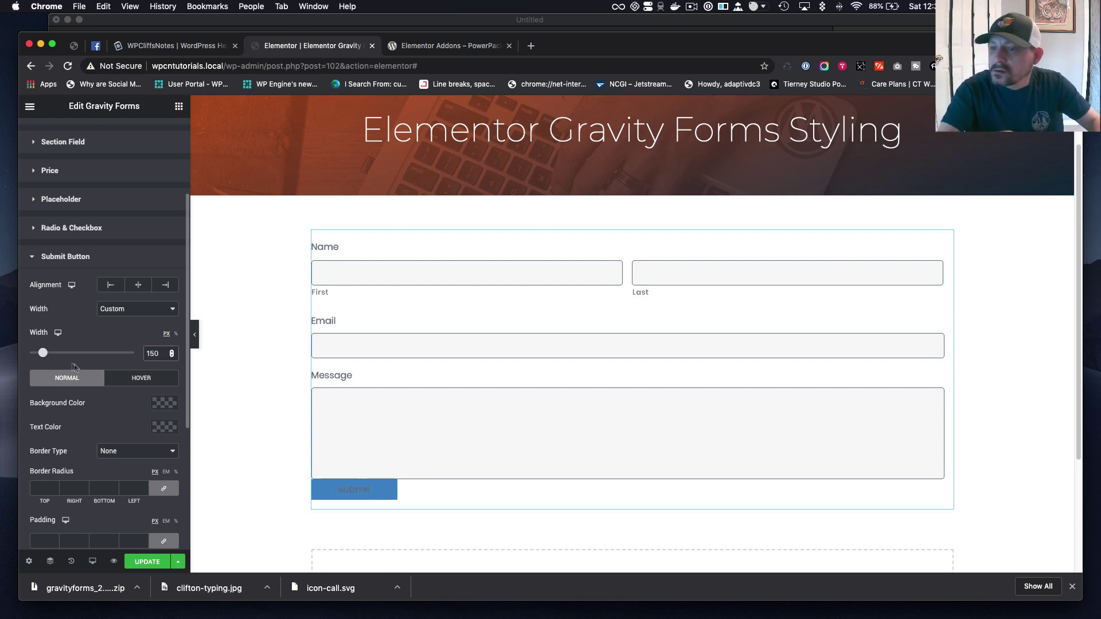
left_click(127, 309)
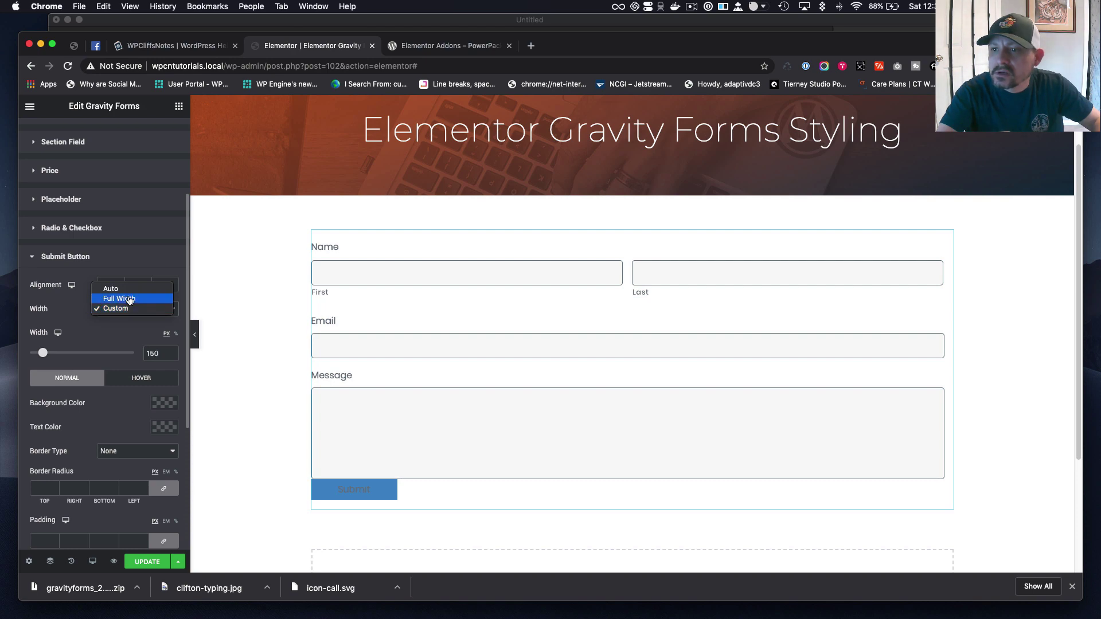
left_click(115, 308)
- Give the Submit button an orange #D06128 background and white #FFFFFF text
scroll(95, 365, "down", 1)
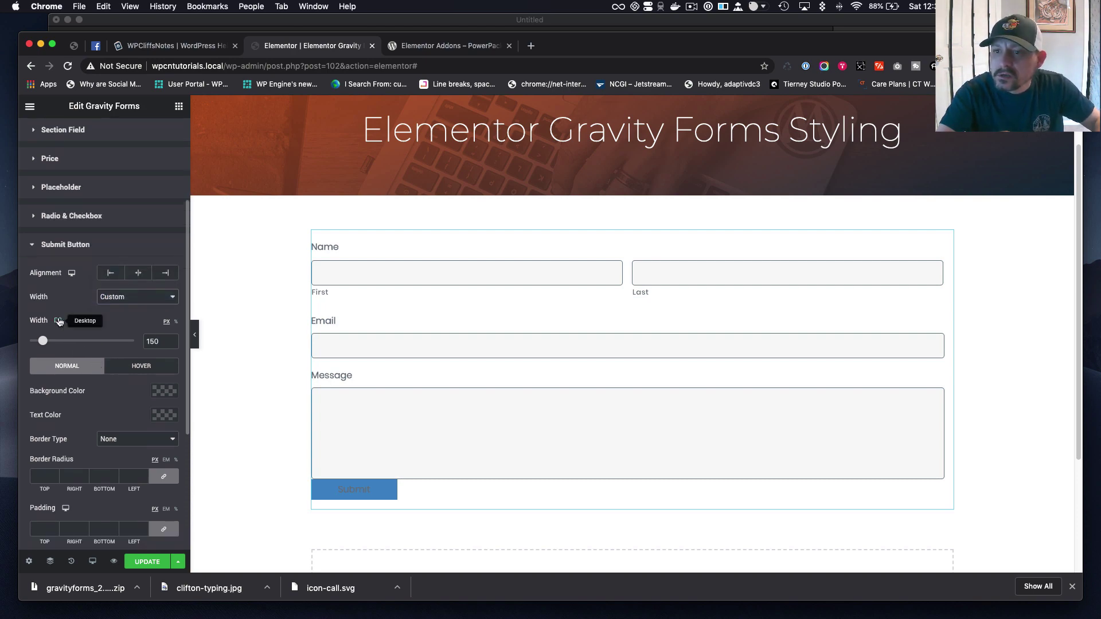
mouse_move(58, 321)
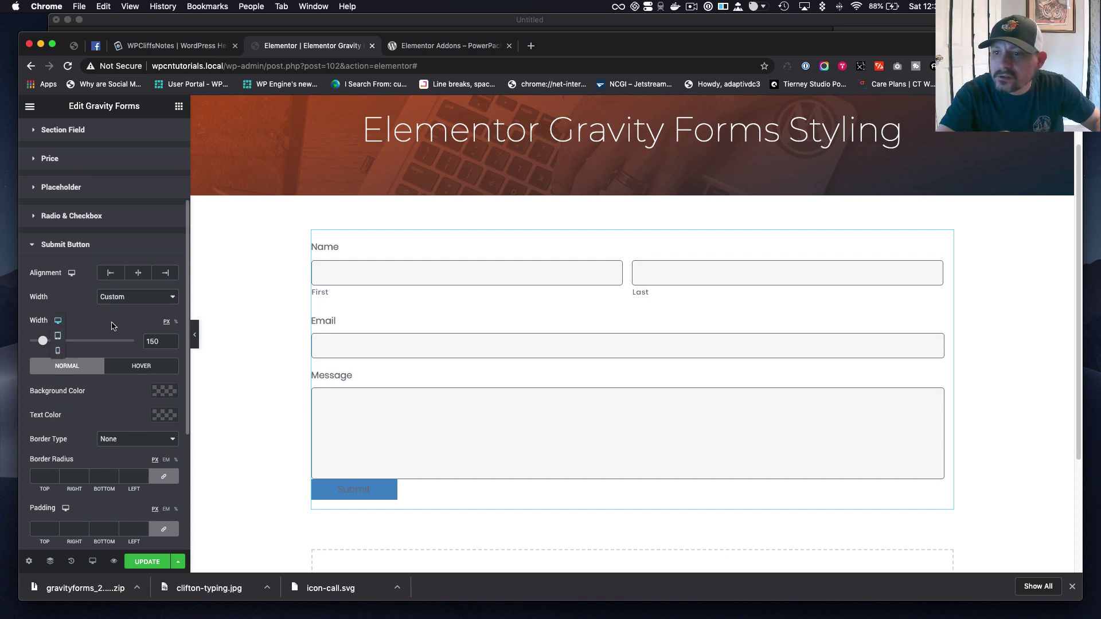
left_click(164, 396)
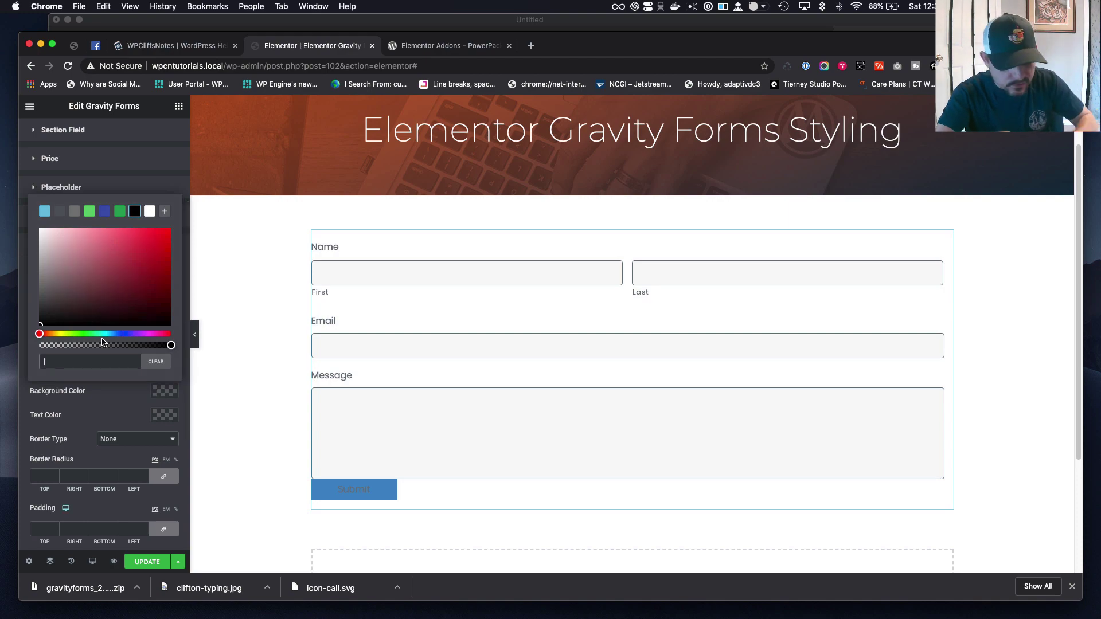
key("super+shift+v")
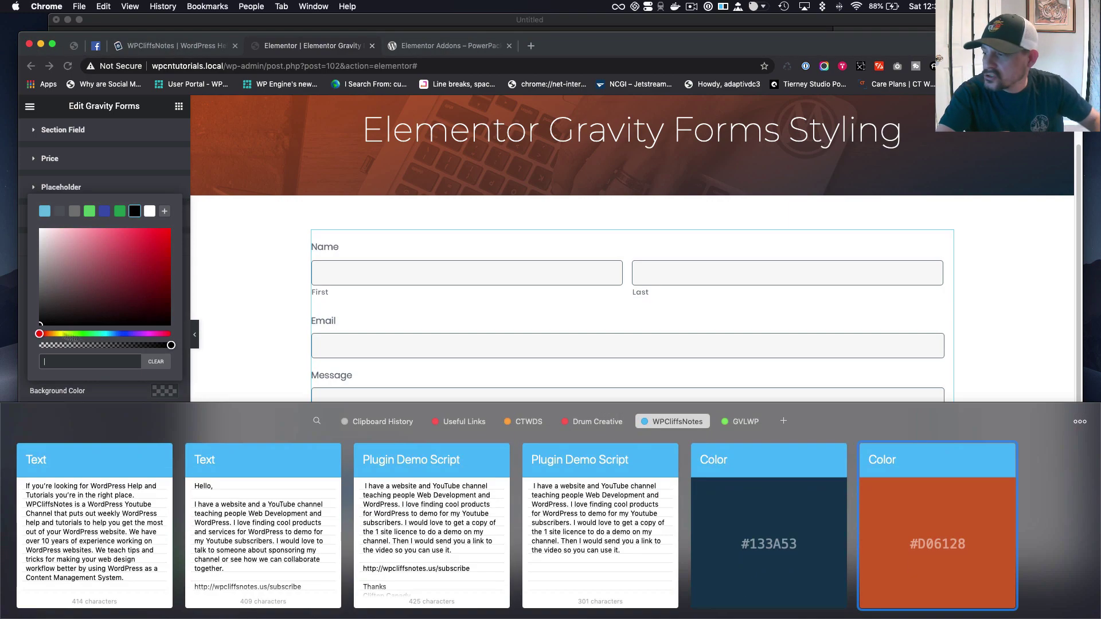
double_click(932, 481)
left_click(161, 399)
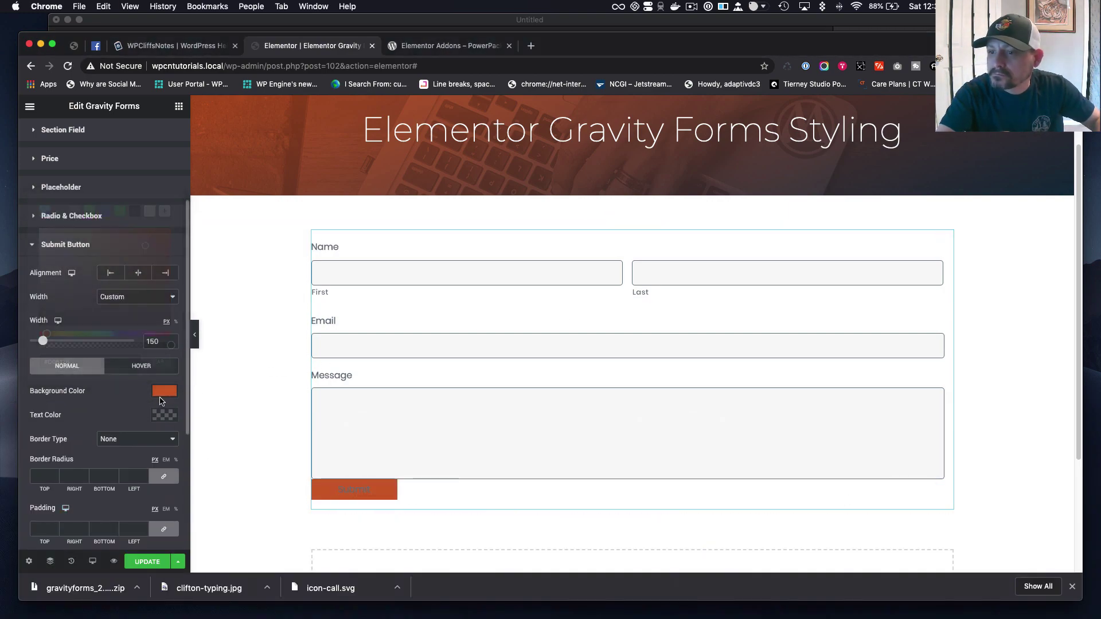
left_click(163, 418)
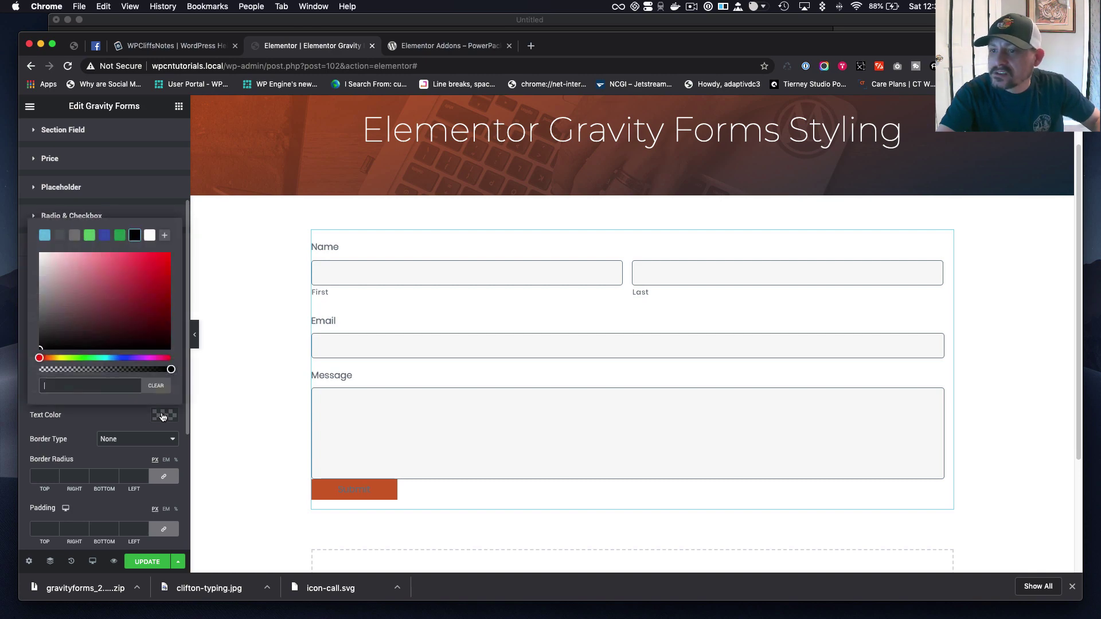
left_click_drag(51, 270, 29, 240)
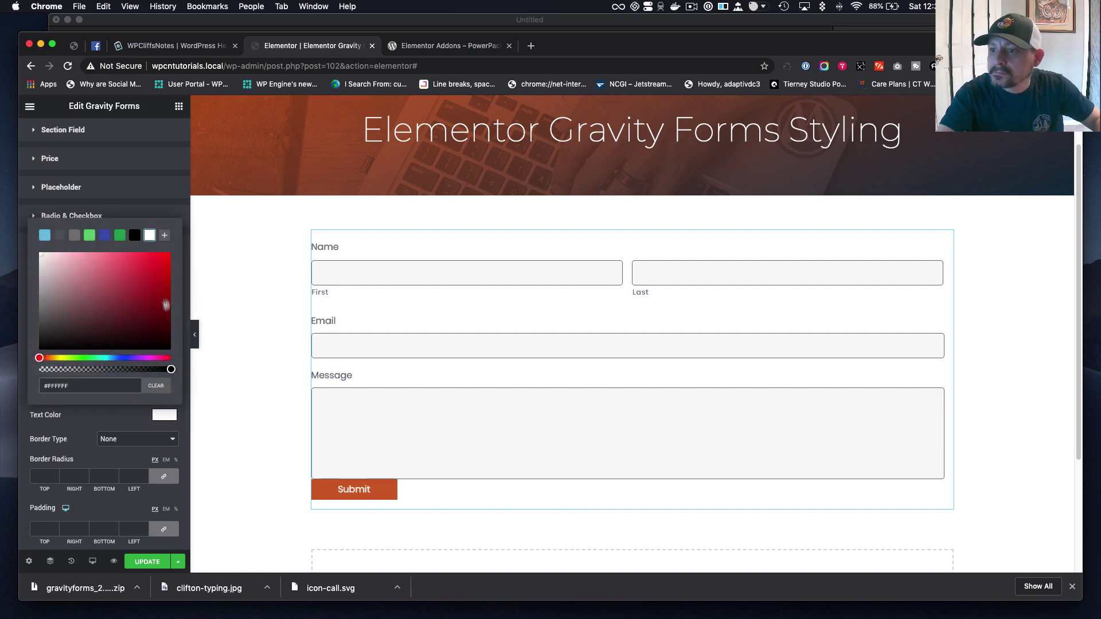
left_click(159, 217)
- Give the Submit button a 27 px top margin and, after trying centre and right, align it left
left_click(88, 434)
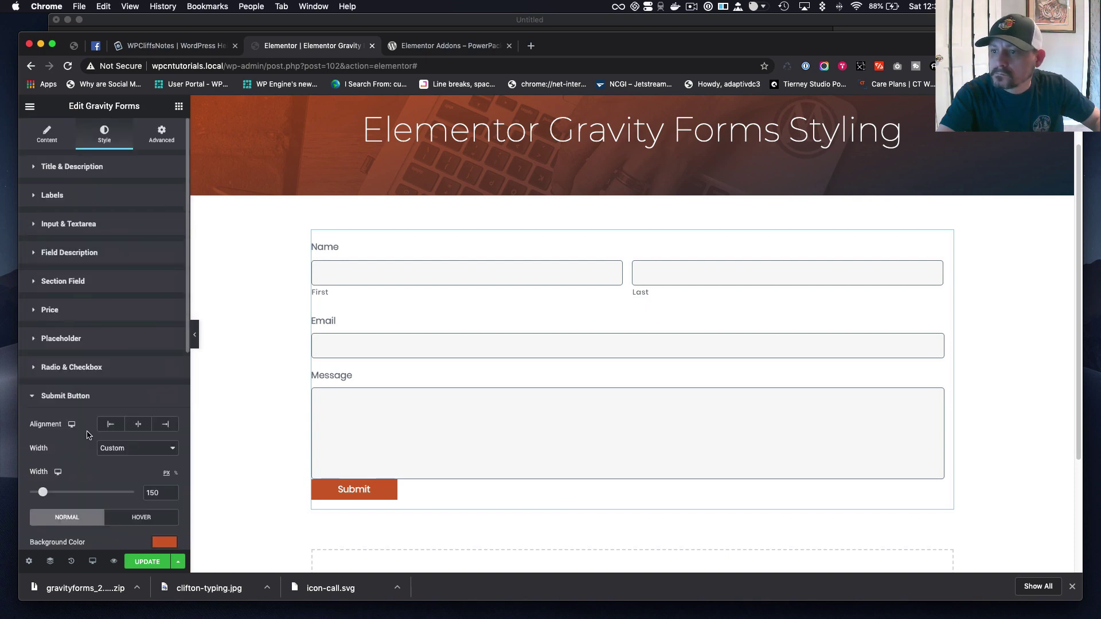
scroll(103, 465, "down", 1)
scroll(104, 462, "down", 2)
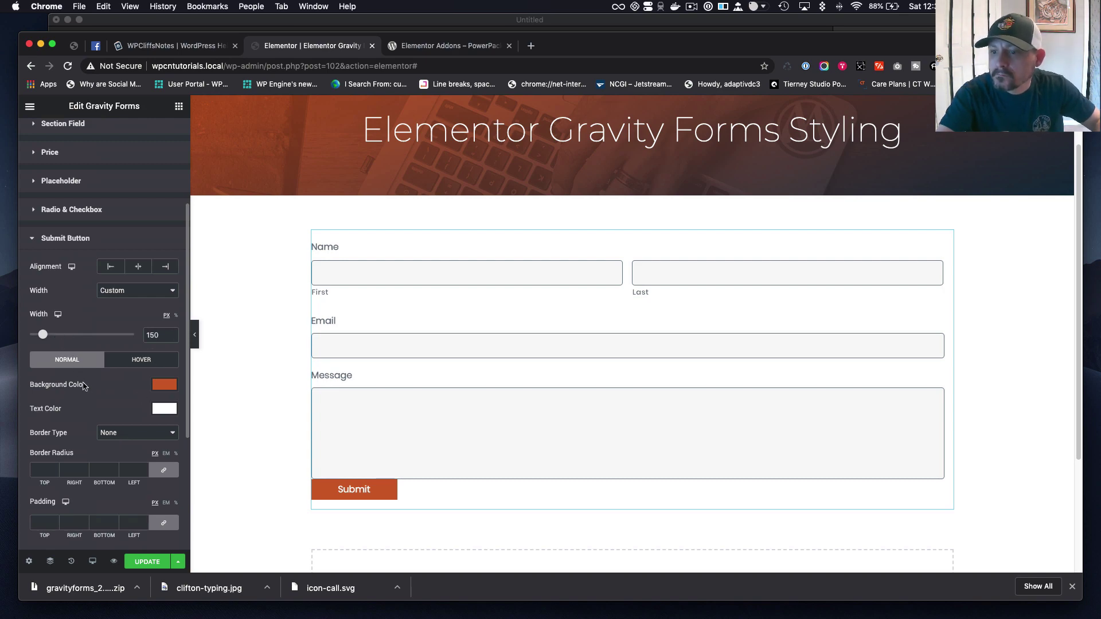
scroll(86, 387, "down", 1)
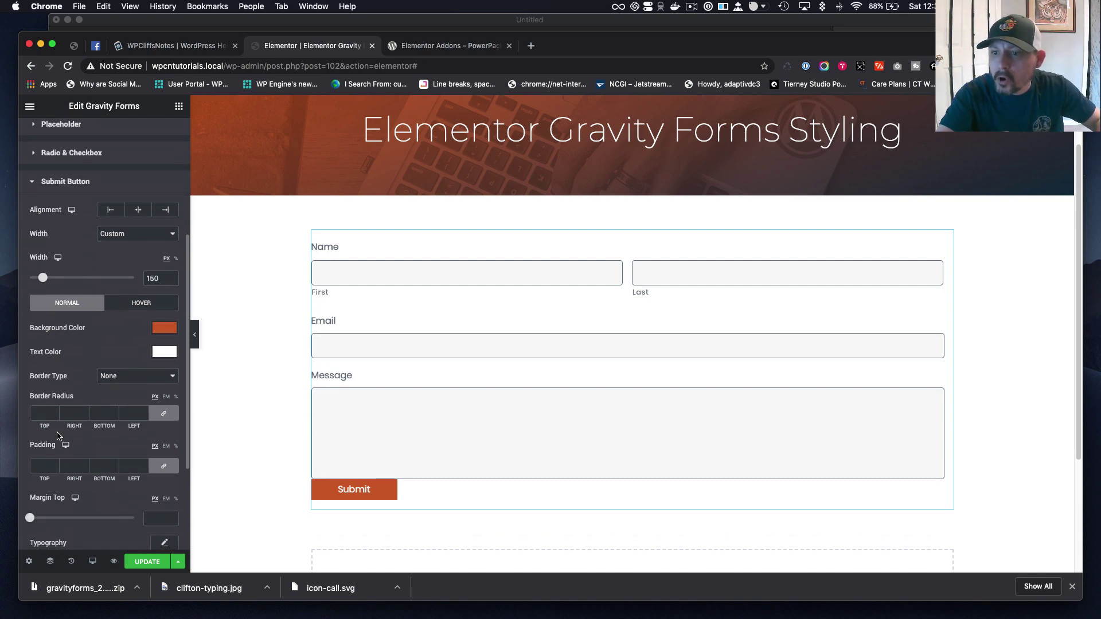
scroll(58, 445, "down", 1)
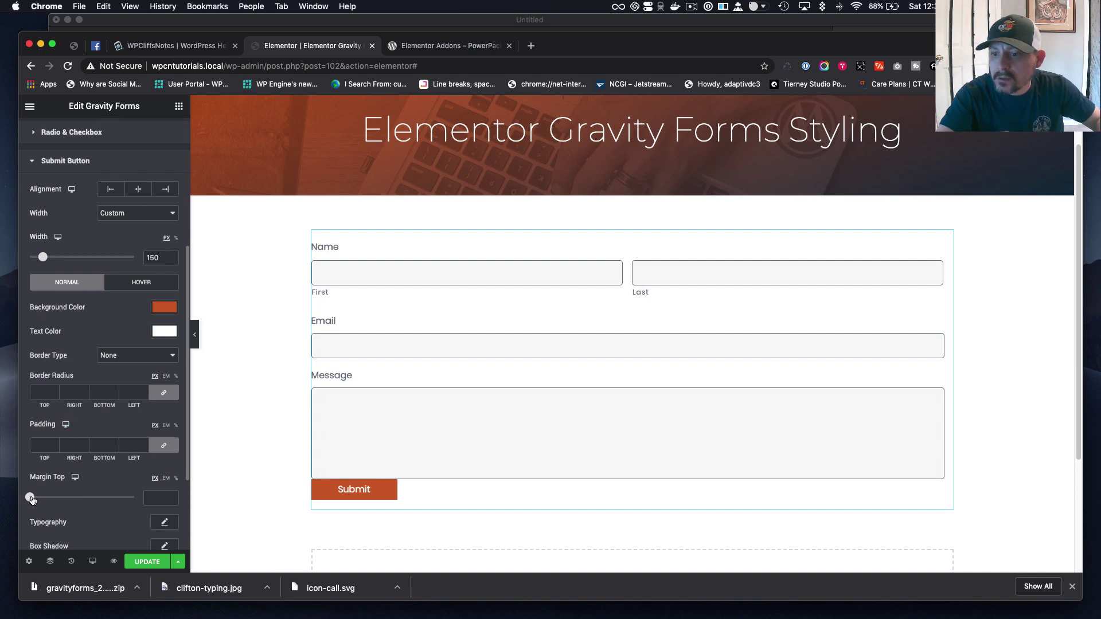
left_click_drag(32, 499, 58, 498)
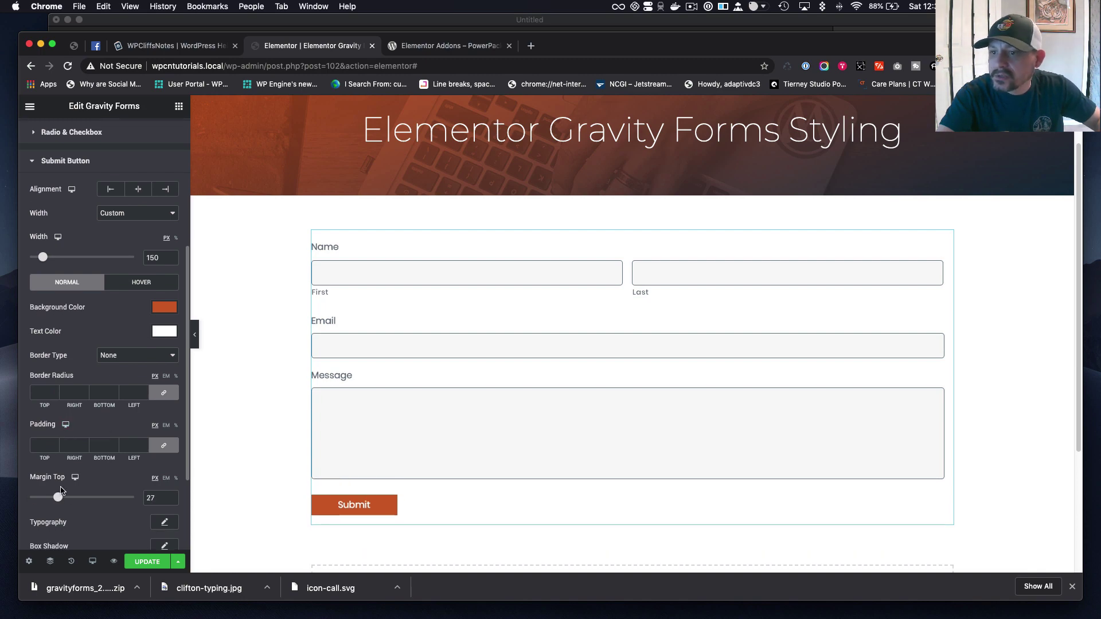
scroll(63, 487, "up", 1)
left_click(138, 210)
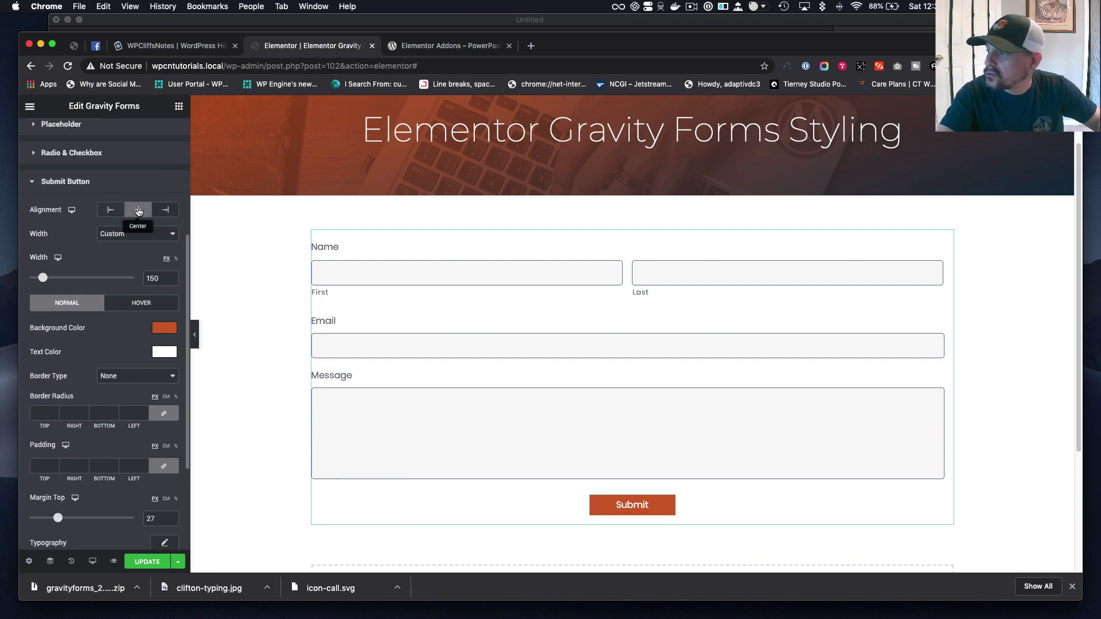
left_click(165, 209)
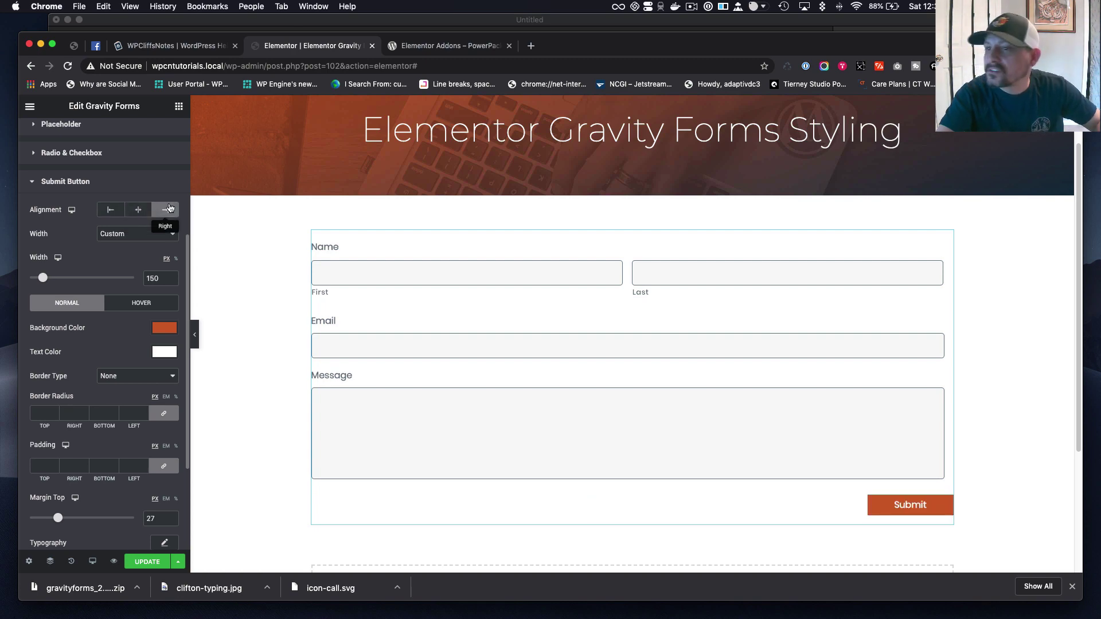
left_click(113, 211)
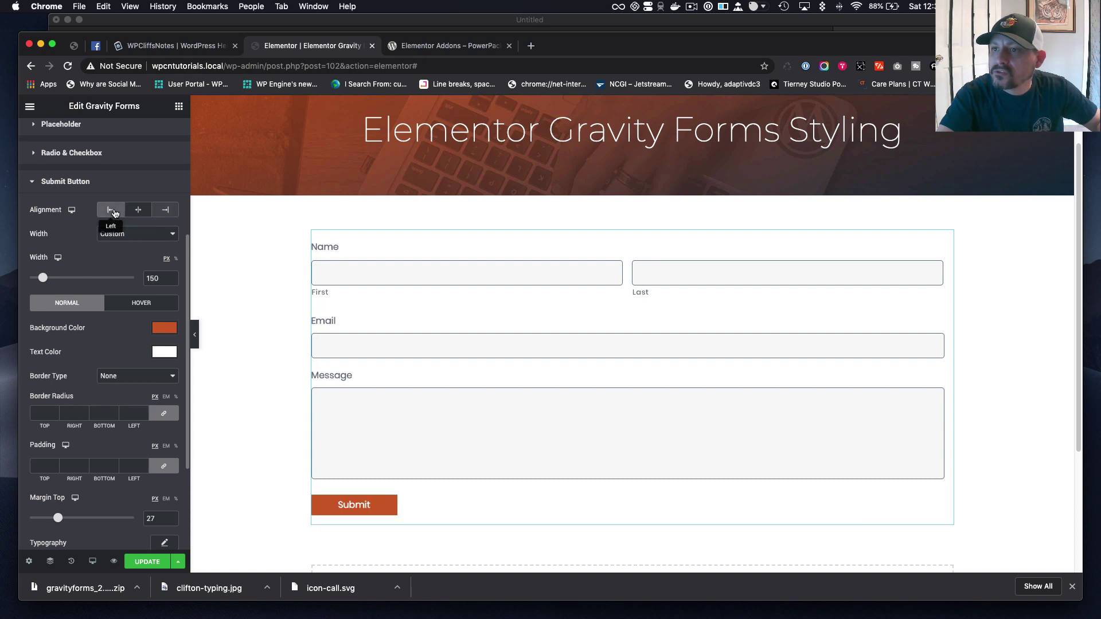
scroll(105, 525, "down", 1)
- Scroll down the Elementor editor panel to review the styled form
scroll(105, 525, "down", 5)
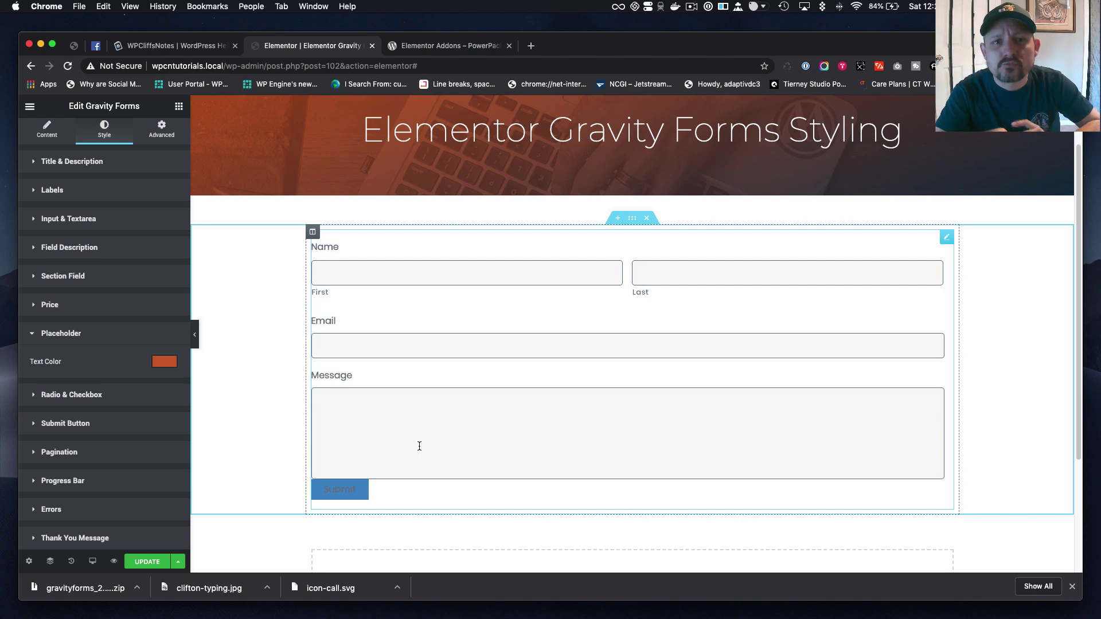
left_click(146, 46)
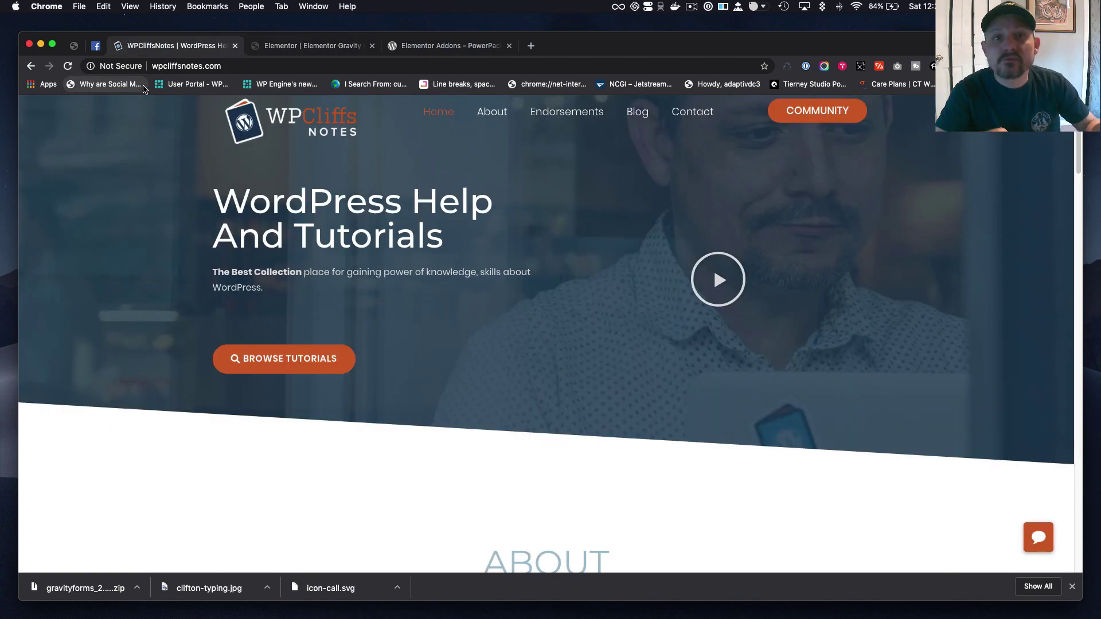